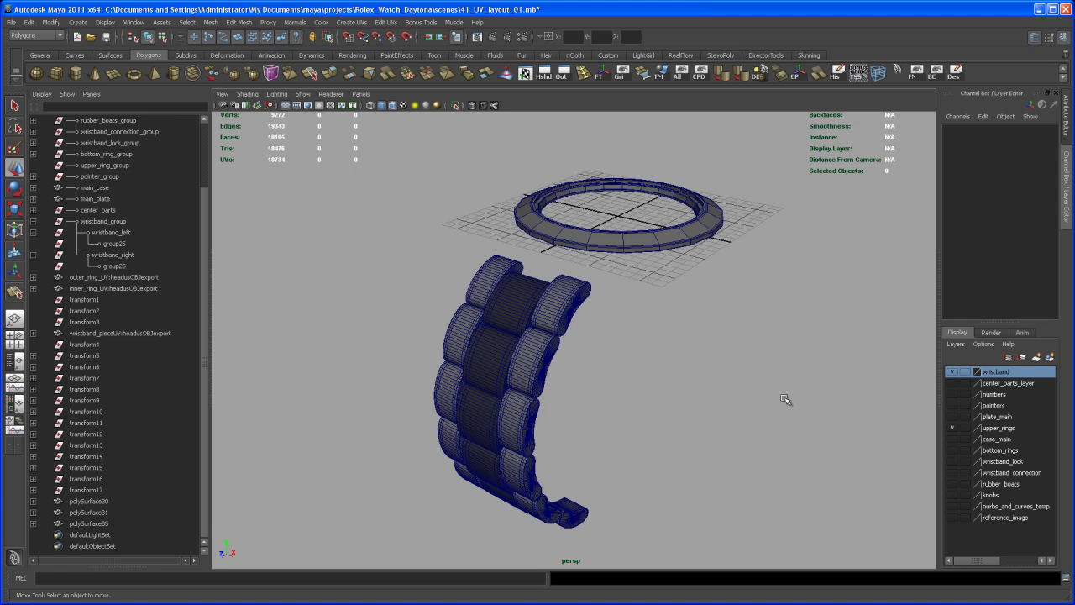
Show the wristband_connection layer alongside the wristband and upper rings.
{"action": "left_click_drag", "start_coordinate": [785, 398], "coordinate": [813, 407], "text": "alt"}
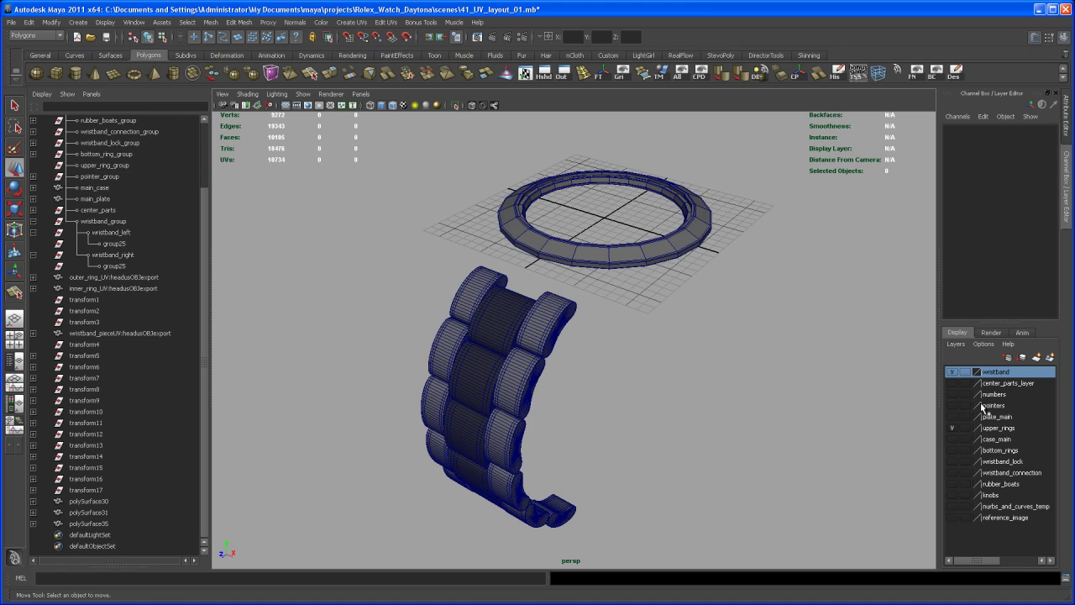
{"action": "left_click", "coordinate": [951, 472]}
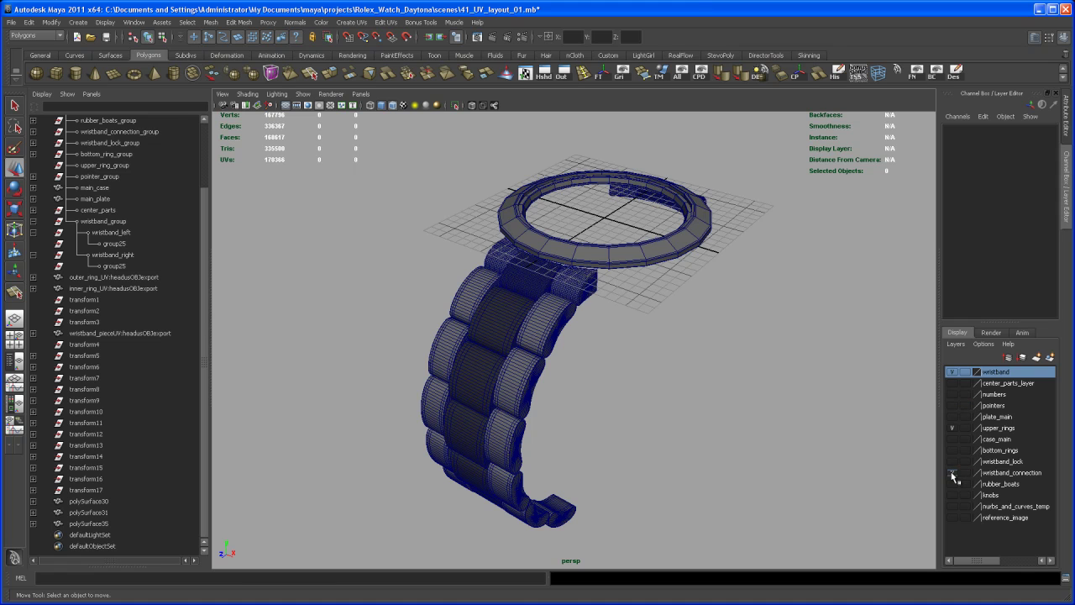
{"action": "left_click_drag", "start_coordinate": [761, 423], "coordinate": [631, 351], "text": "alt"}
{"action": "right_click_drag", "start_coordinate": [632, 351], "coordinate": [668, 337], "text": "alt"}
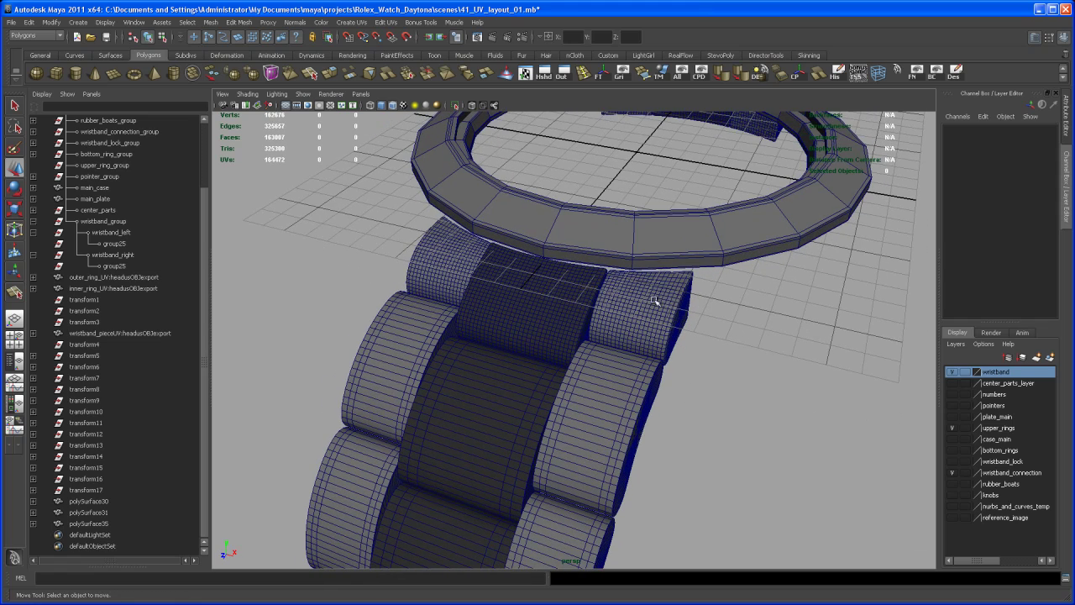
Select the outer wristband connection piece beside the ring, on the side facing the visible wristband links.
{"action": "left_click", "coordinate": [661, 306]}
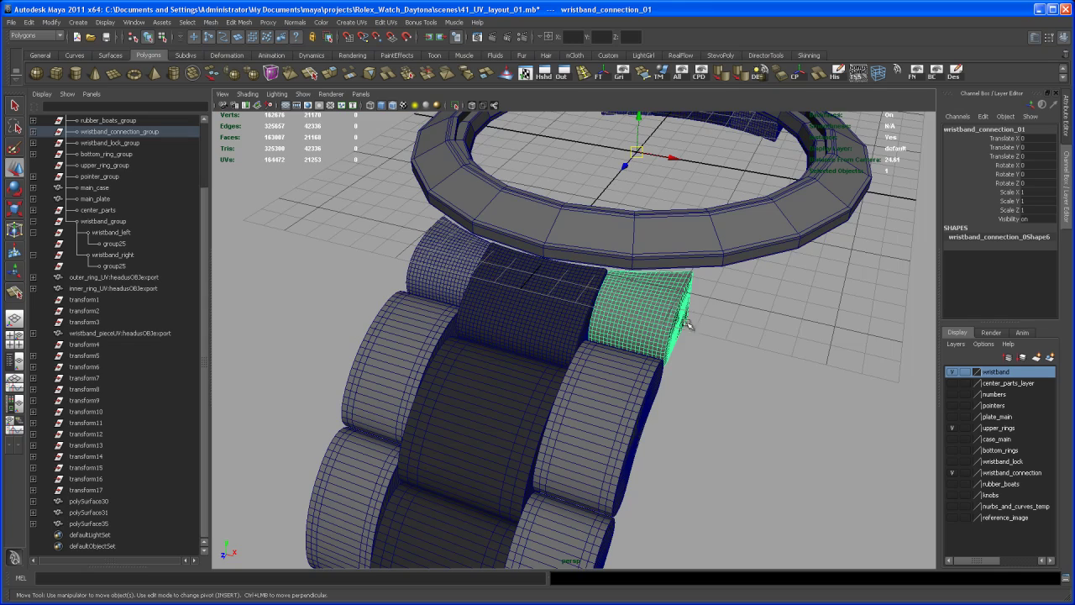
{"action": "left_click_drag", "start_coordinate": [705, 339], "coordinate": [662, 322], "text": "alt"}
{"action": "right_click_drag", "start_coordinate": [662, 323], "coordinate": [599, 319], "text": "alt"}
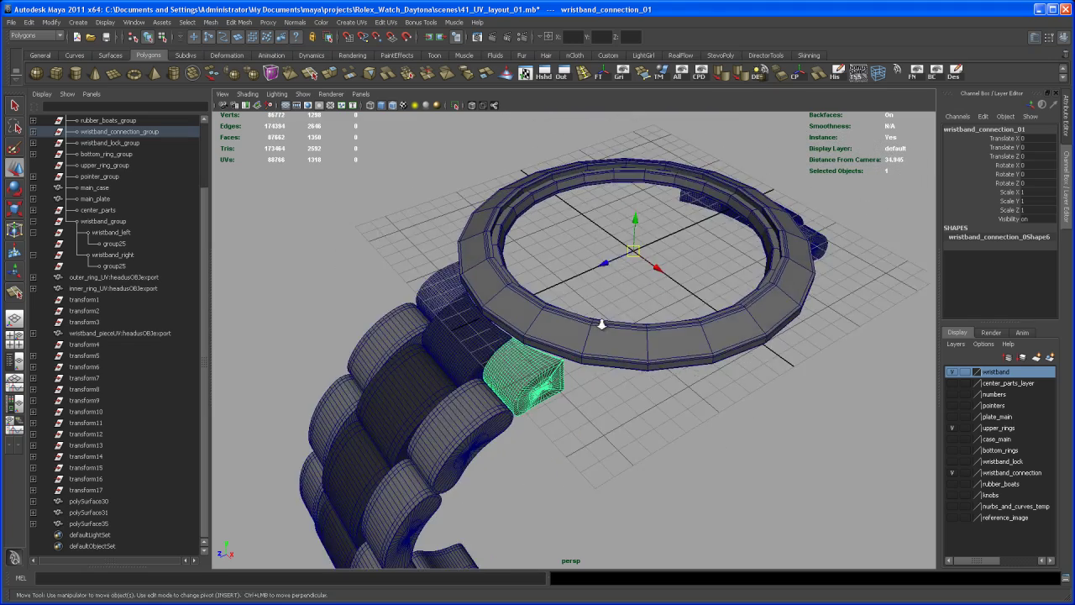
{"action": "left_click_drag", "start_coordinate": [600, 319], "coordinate": [614, 412], "text": "alt"}
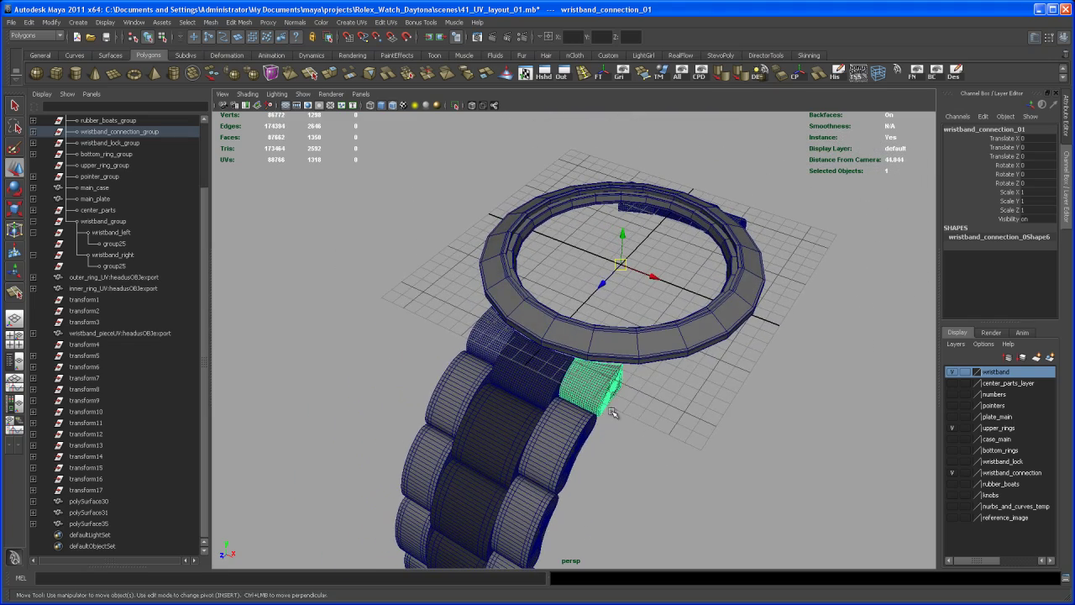
{"action": "left_click", "coordinate": [633, 420]}
{"action": "left_click", "coordinate": [593, 382]}
{"action": "right_click_drag", "start_coordinate": [579, 374], "coordinate": [593, 399], "text": "alt"}
{"action": "middle_click_drag", "start_coordinate": [593, 400], "coordinate": [591, 360], "text": "alt"}
{"action": "mouse_move", "coordinate": [591, 360]}
{"action": "right_mouse_down", "text": "alt"}
{"action": "mouse_move", "coordinate": [599, 389]}
{"action": "mouse_move", "coordinate": [588, 345]}
{"action": "right_mouse_up", "text": "alt"}
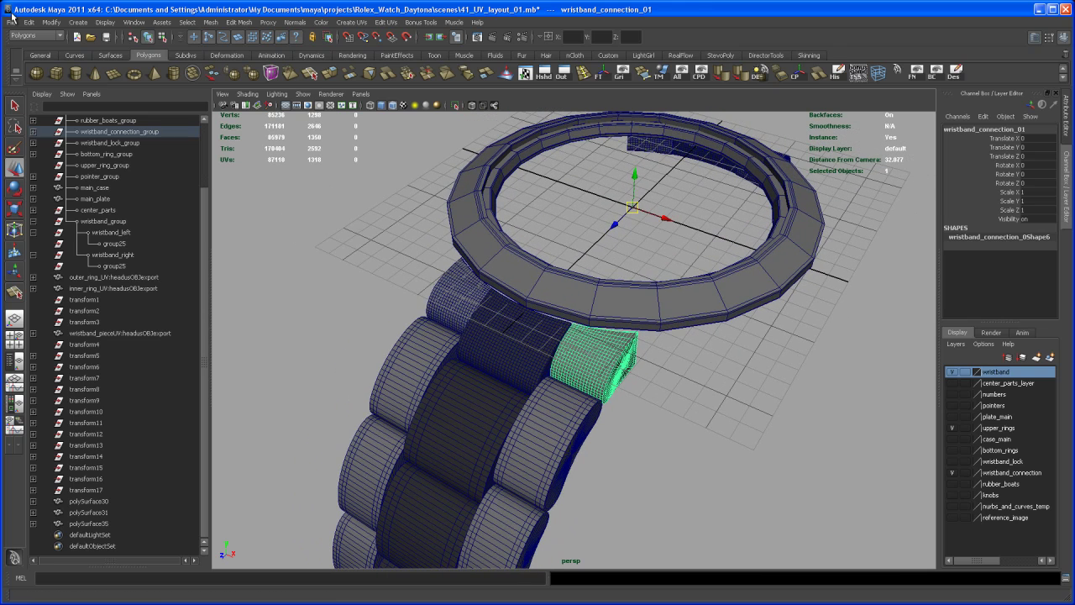
Export the selected connection piece as an OBJ file named wristband_connection into the project's data folder.
{"action": "left_click", "coordinate": [11, 23]}
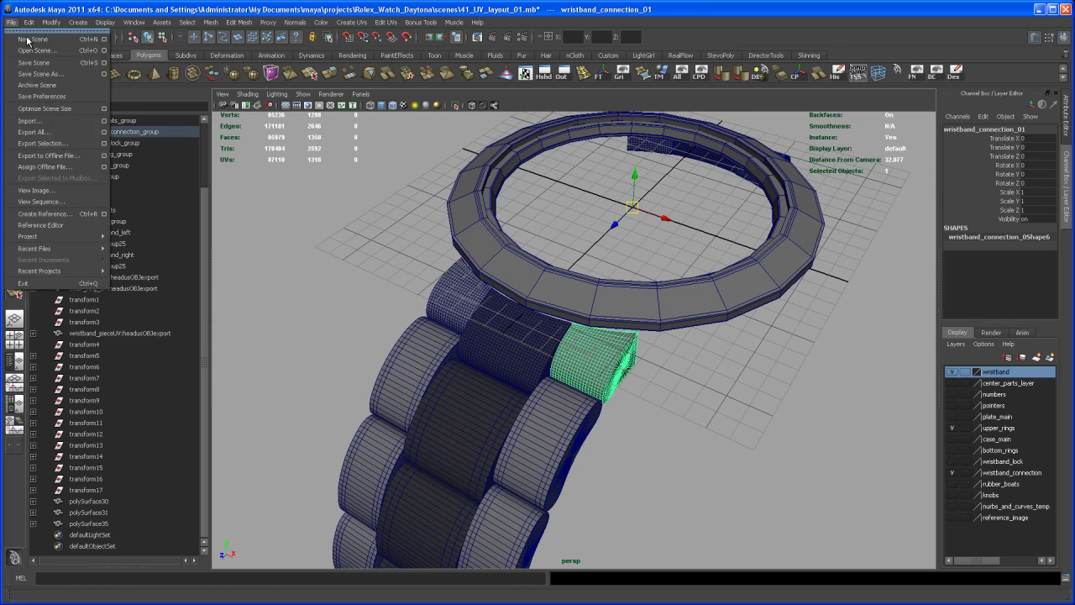
{"action": "left_click", "coordinate": [59, 144]}
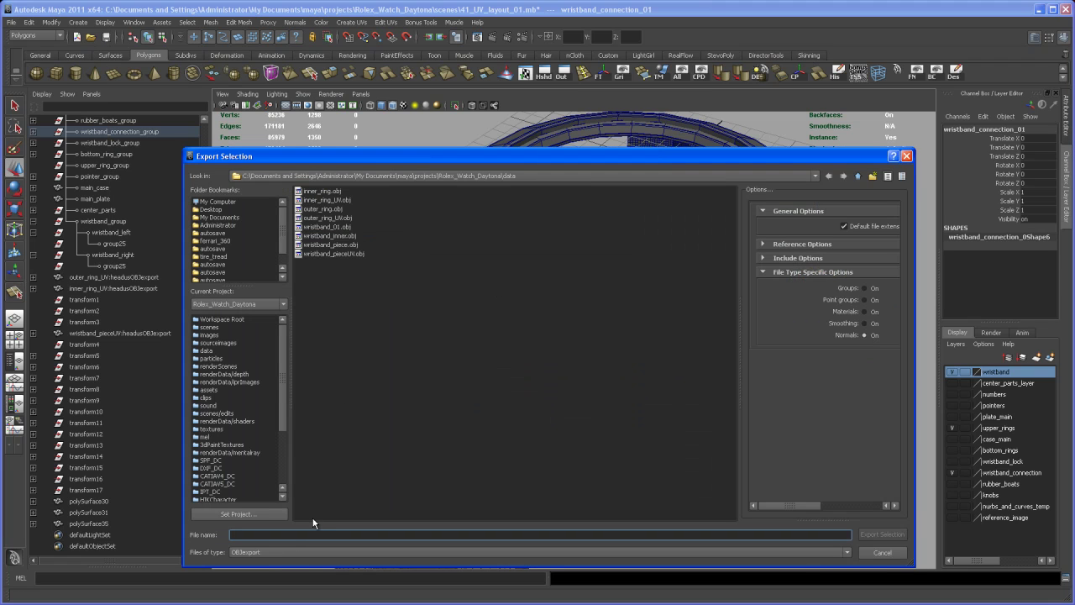
{"action": "type", "text": "wristba"}
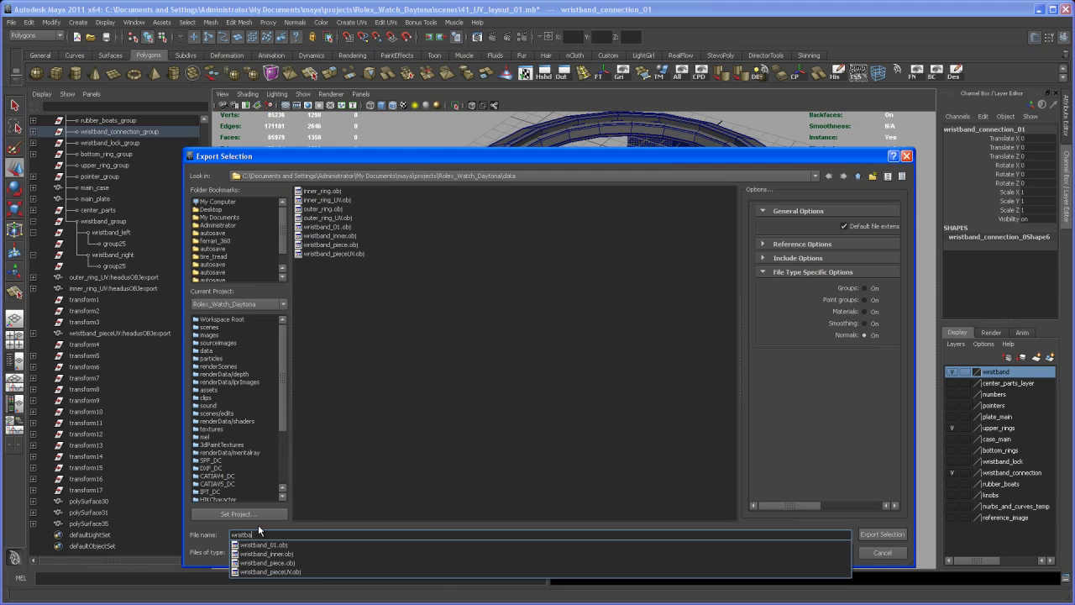
{"action": "type", "text": "nd_connection"}
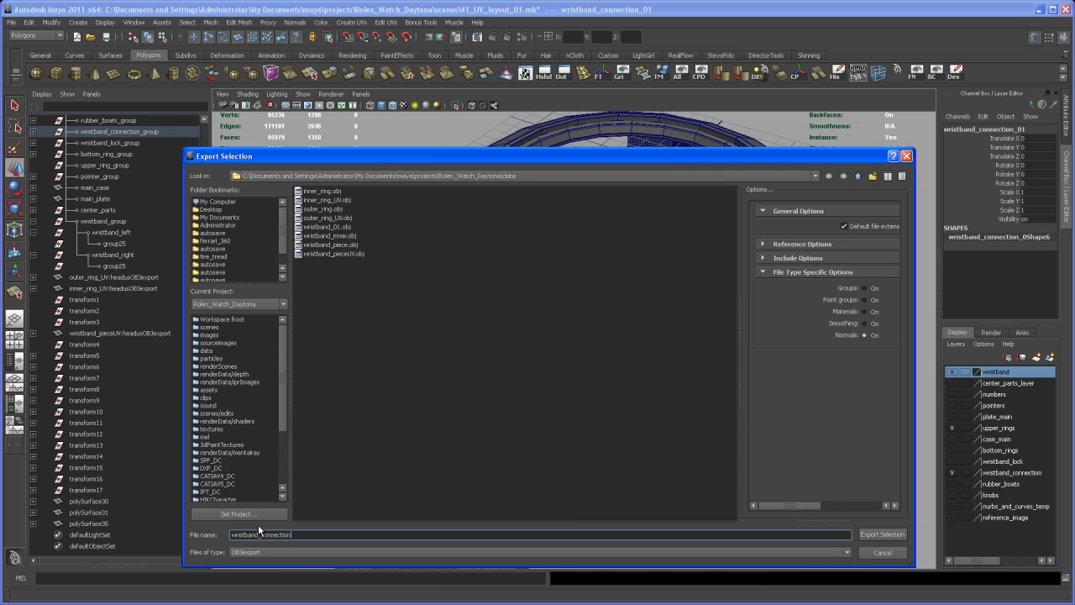
{"action": "key", "text": "Return"}
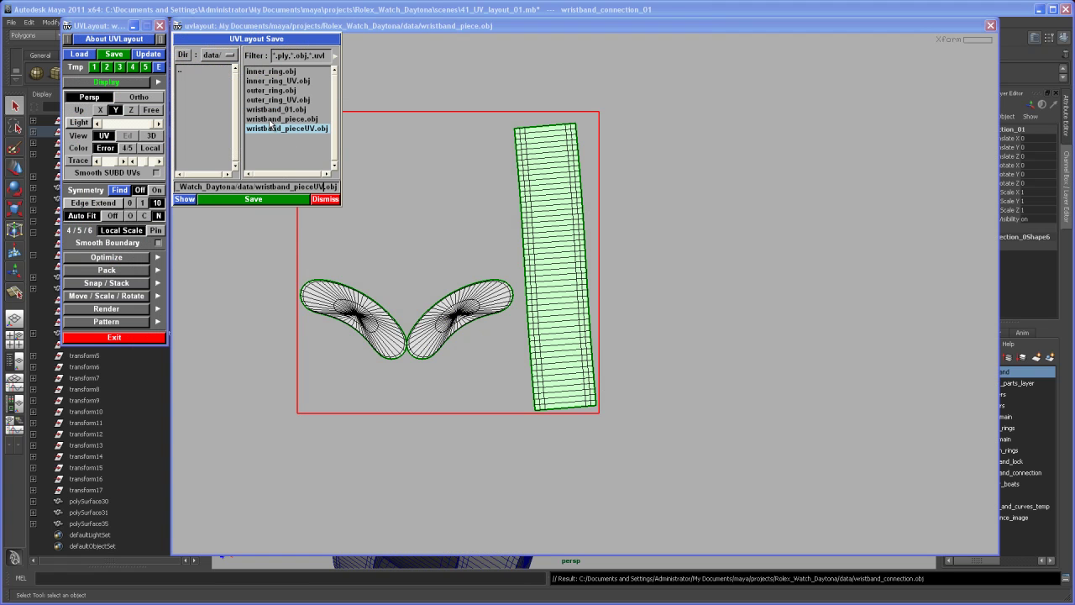
Switch to UVLayout, load wristband_connection.obj as a Poly mesh with New UVs, enlarge the view window and turn on Auto Fit.
{"action": "left_click", "coordinate": [80, 53]}
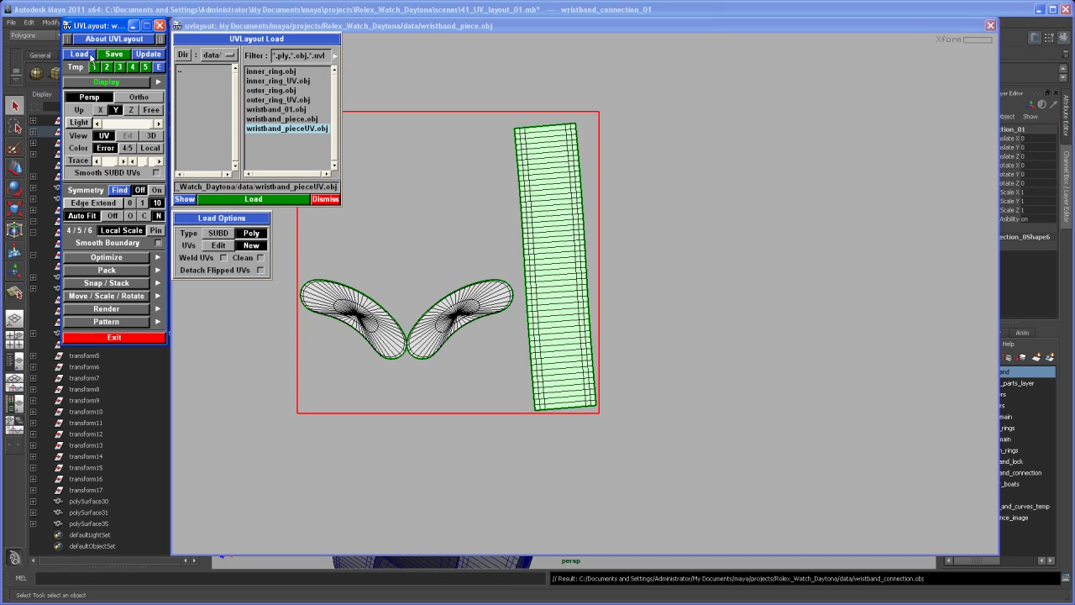
{"action": "double_click", "coordinate": [290, 120]}
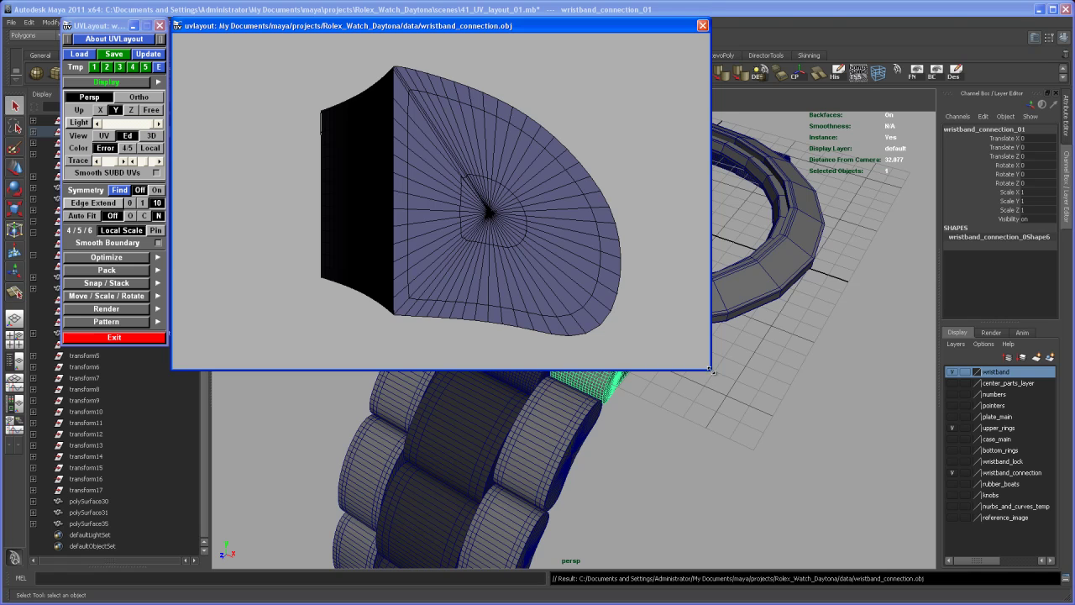
{"action": "left_click_drag", "start_coordinate": [711, 371], "coordinate": [991, 589]}
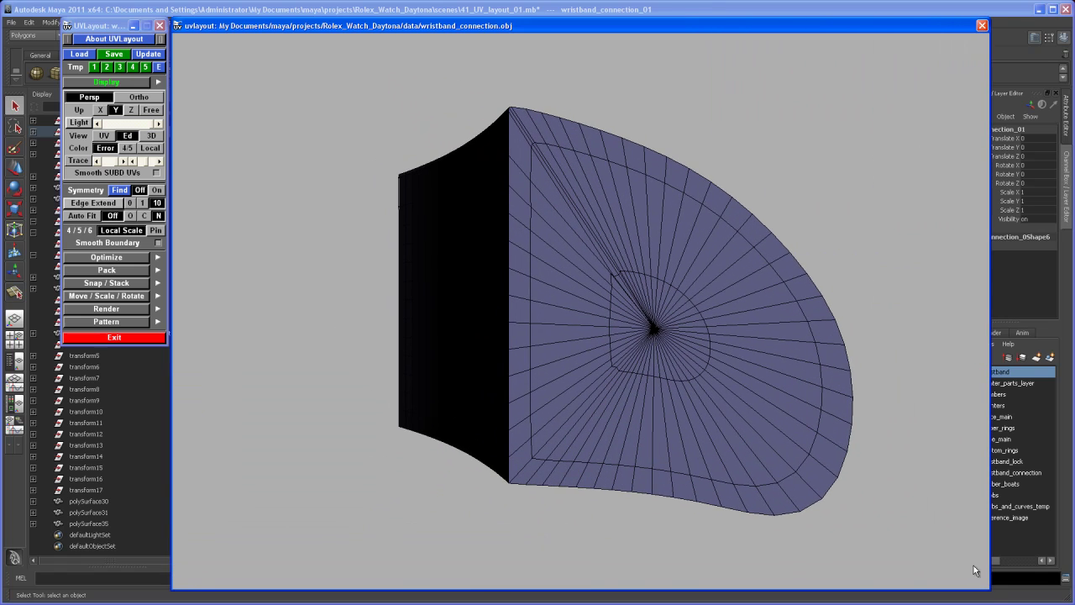
{"action": "left_click_drag", "start_coordinate": [753, 372], "coordinate": [681, 345]}
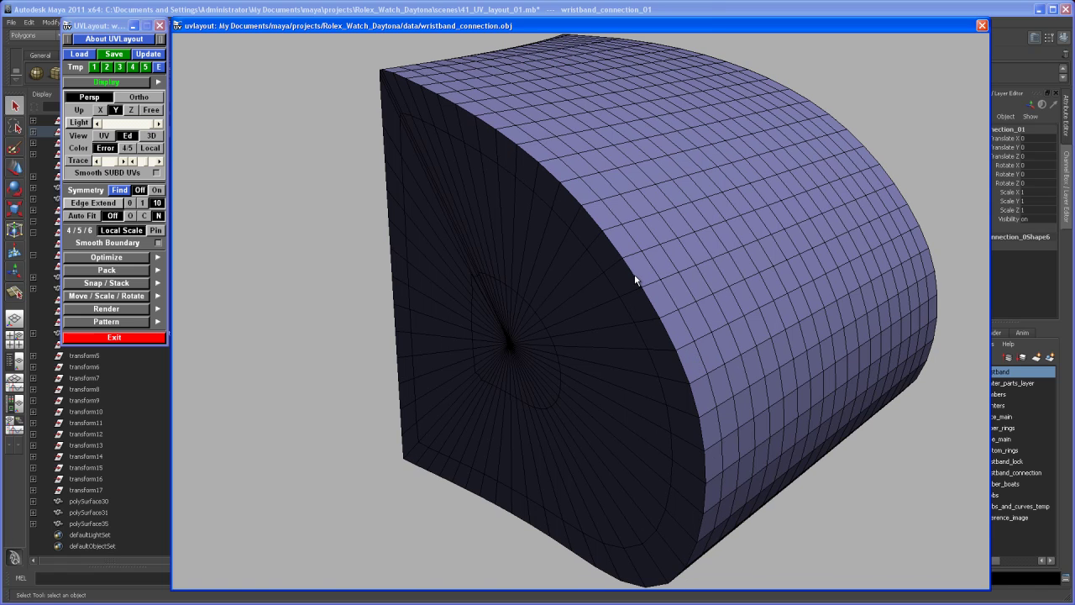
{"action": "left_click", "coordinate": [118, 191]}
{"action": "left_click", "coordinate": [89, 215]}
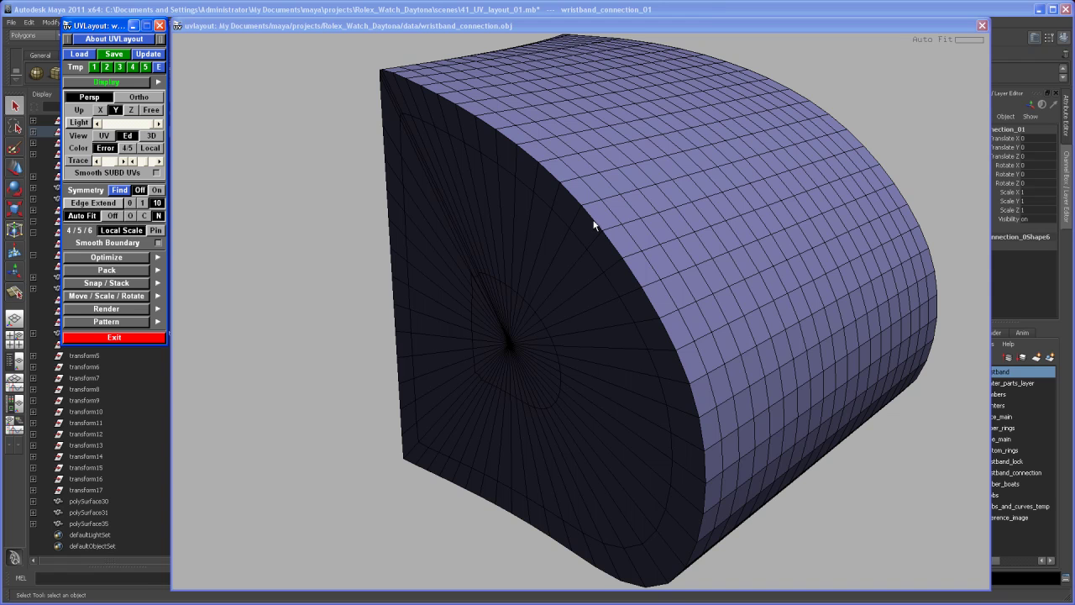
Mark cut edges along the curved and lower rim of the first end cap, welding the edges that overrun its corner.
{"action": "key", "text": "c"}
{"action": "left_click_drag", "start_coordinate": [604, 278], "coordinate": [657, 280]}
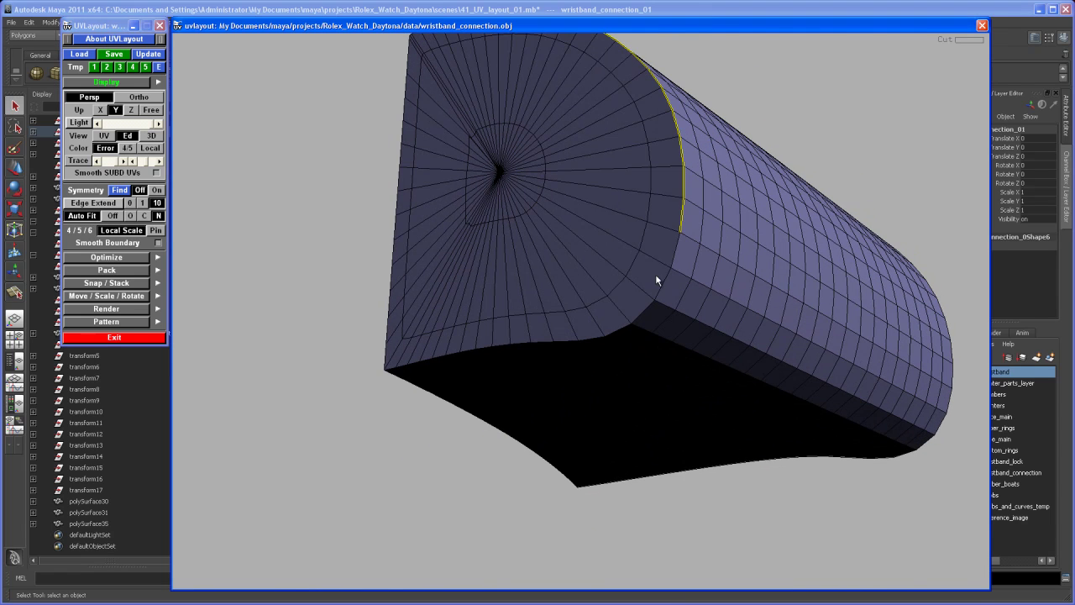
{"action": "key", "text": "c"}
{"action": "key", "text": "c"}
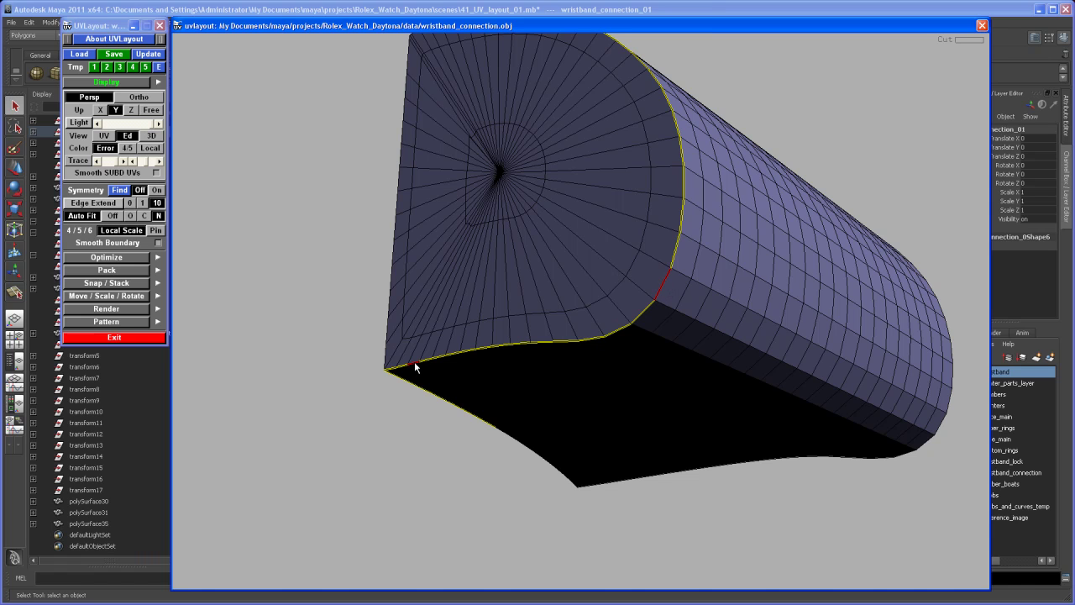
{"action": "middle_click_drag", "start_coordinate": [427, 364], "coordinate": [465, 395]}
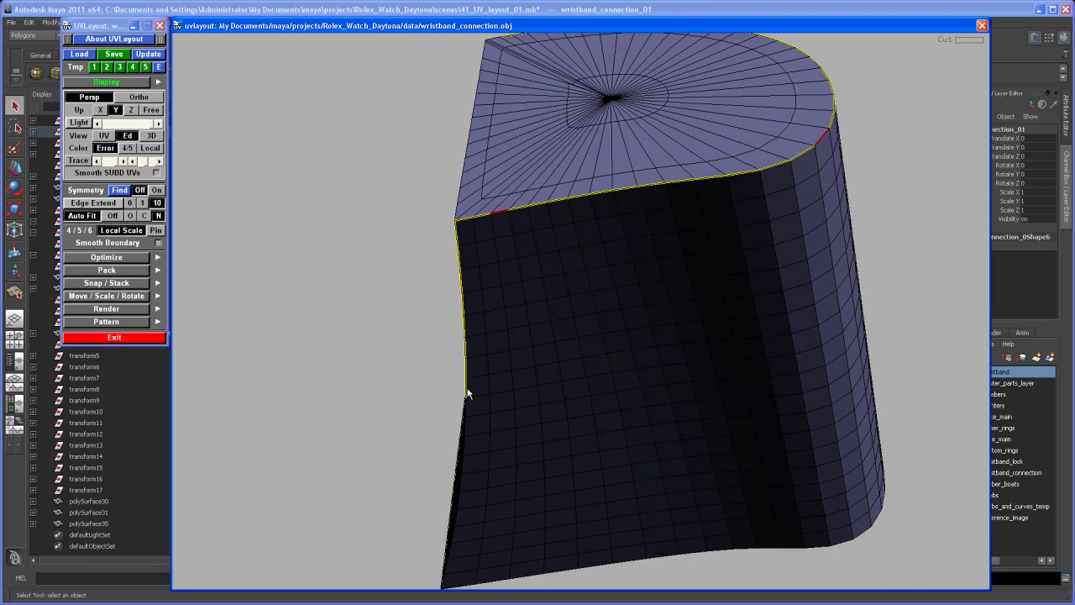
{"action": "key", "text": "w"}
{"action": "middle_click_drag", "start_coordinate": [487, 317], "coordinate": [473, 338]}
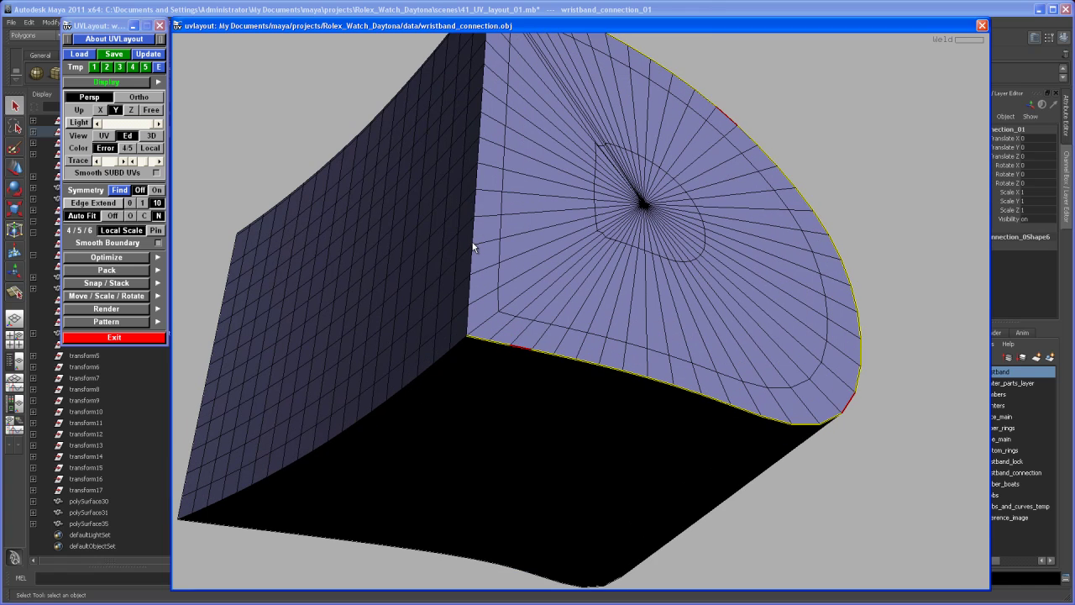
Cut the first end cap's remaining straight and upper rim edges to detach it, and drop the cap into UV space.
{"action": "key", "text": "c"}
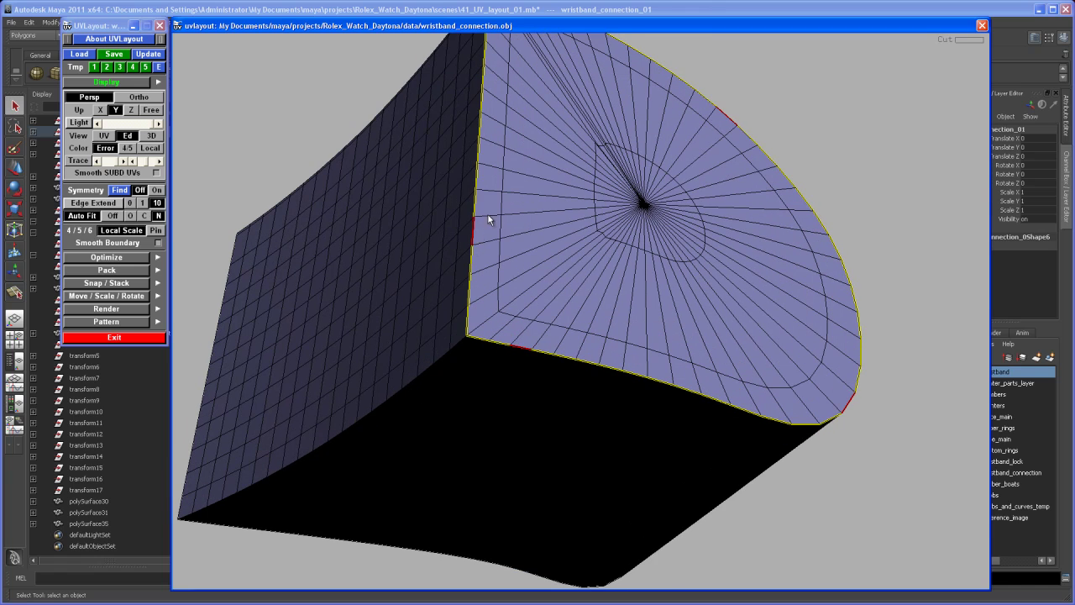
{"action": "middle_click_drag", "start_coordinate": [486, 286], "coordinate": [491, 398]}
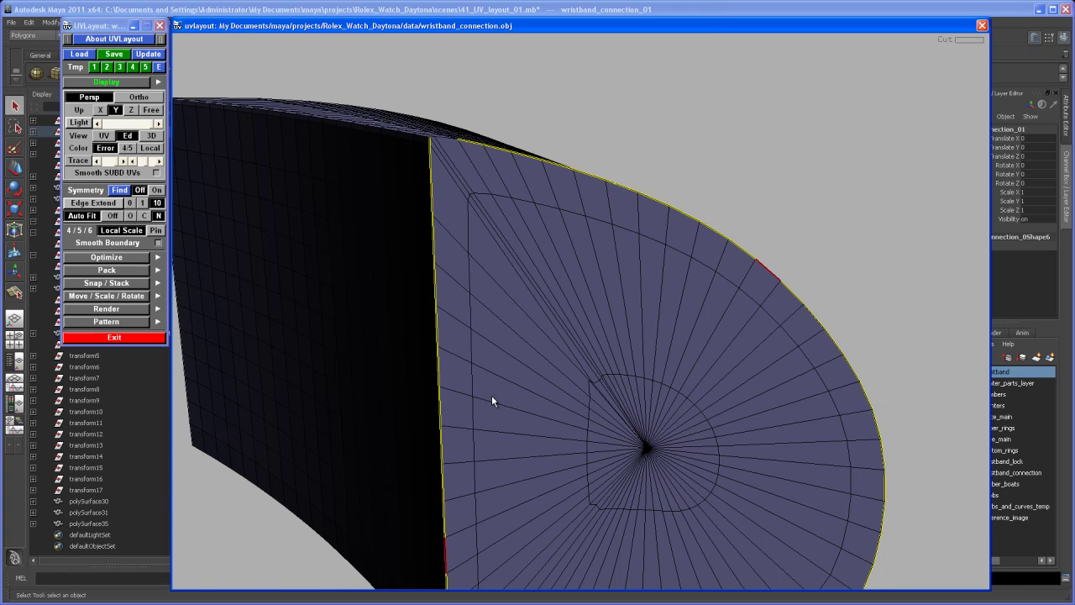
{"action": "mouse_move", "coordinate": [473, 327]}
{"action": "middle_mouse_down"}
{"action": "mouse_move", "coordinate": [492, 369]}
{"action": "mouse_move", "coordinate": [468, 355]}
{"action": "mouse_move", "coordinate": [459, 319]}
{"action": "middle_mouse_up"}
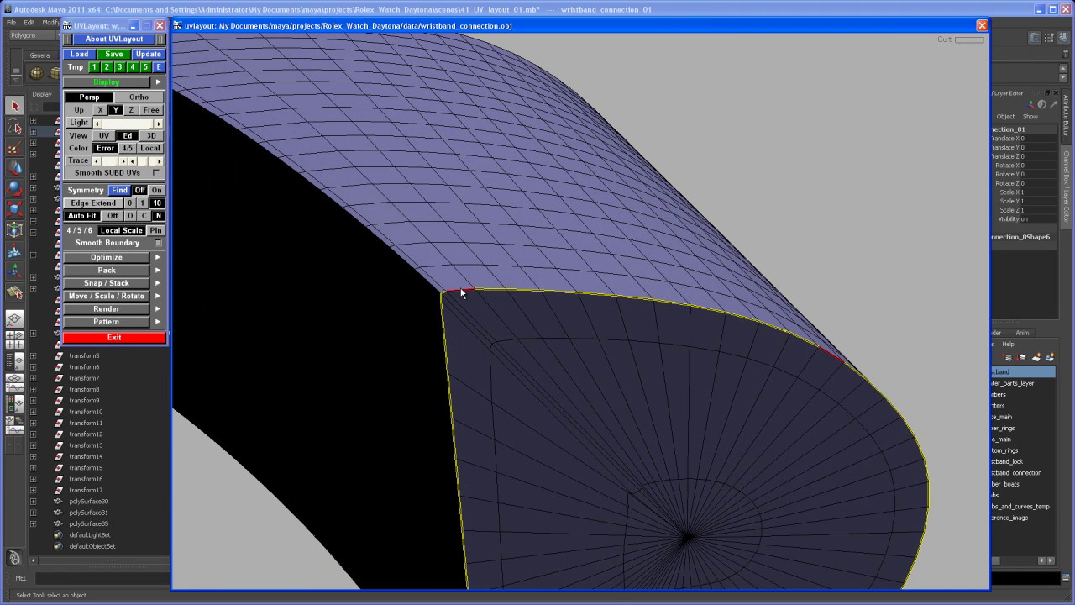
{"action": "middle_click_drag", "start_coordinate": [496, 311], "coordinate": [565, 301]}
{"action": "key", "text": "Return"}
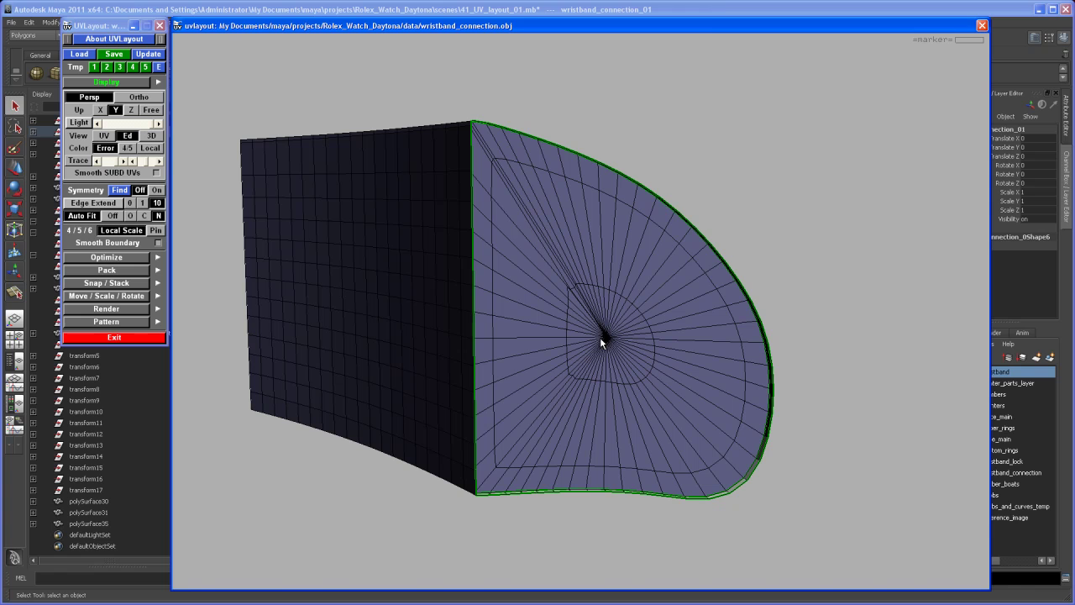
{"action": "mouse_move", "coordinate": [595, 350]}
{"action": "left_mouse_down"}
{"action": "mouse_move", "coordinate": [581, 345]}
{"action": "mouse_move", "coordinate": [596, 351]}
{"action": "mouse_move", "coordinate": [627, 304]}
{"action": "left_mouse_up"}
{"action": "key", "text": "d"}
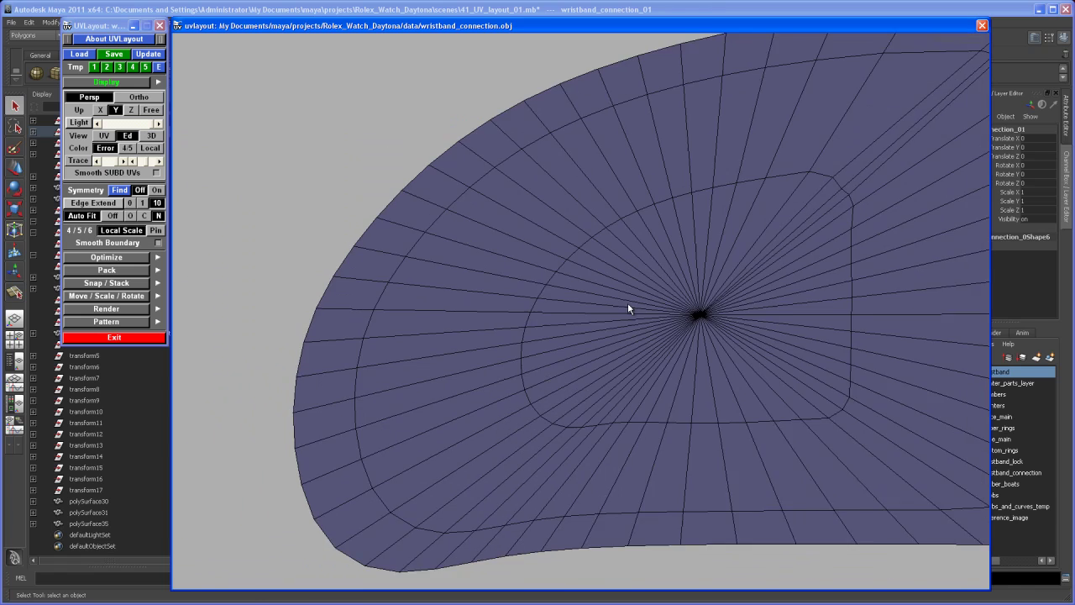
Mark cut edges around the entire rim of the opposite end cap, including its curved, lower and straight sides.
{"action": "right_click_drag", "start_coordinate": [627, 303], "coordinate": [564, 299]}
{"action": "left_click_drag", "start_coordinate": [564, 299], "coordinate": [512, 312]}
{"action": "right_click_drag", "start_coordinate": [511, 311], "coordinate": [563, 334]}
{"action": "middle_click_drag", "start_coordinate": [642, 361], "coordinate": [563, 333]}
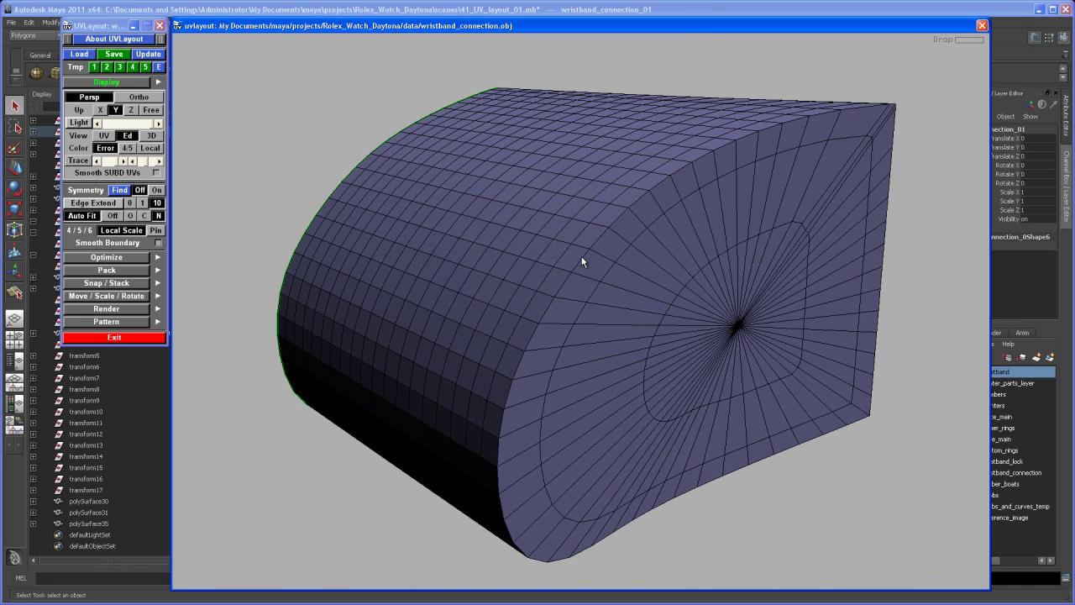
{"action": "key", "text": "c"}
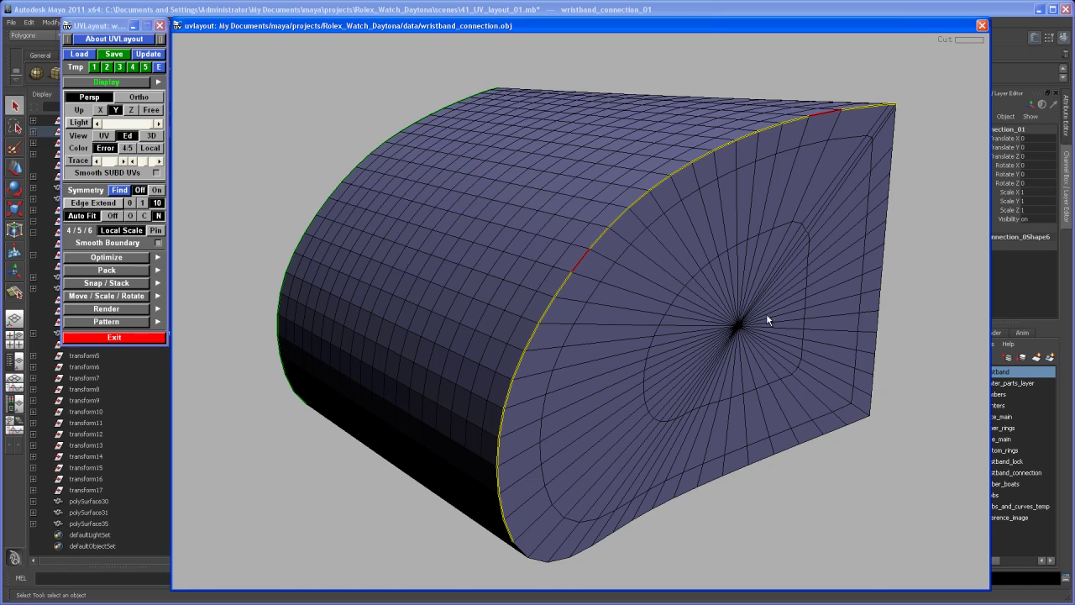
{"action": "left_click_drag", "start_coordinate": [766, 314], "coordinate": [498, 238]}
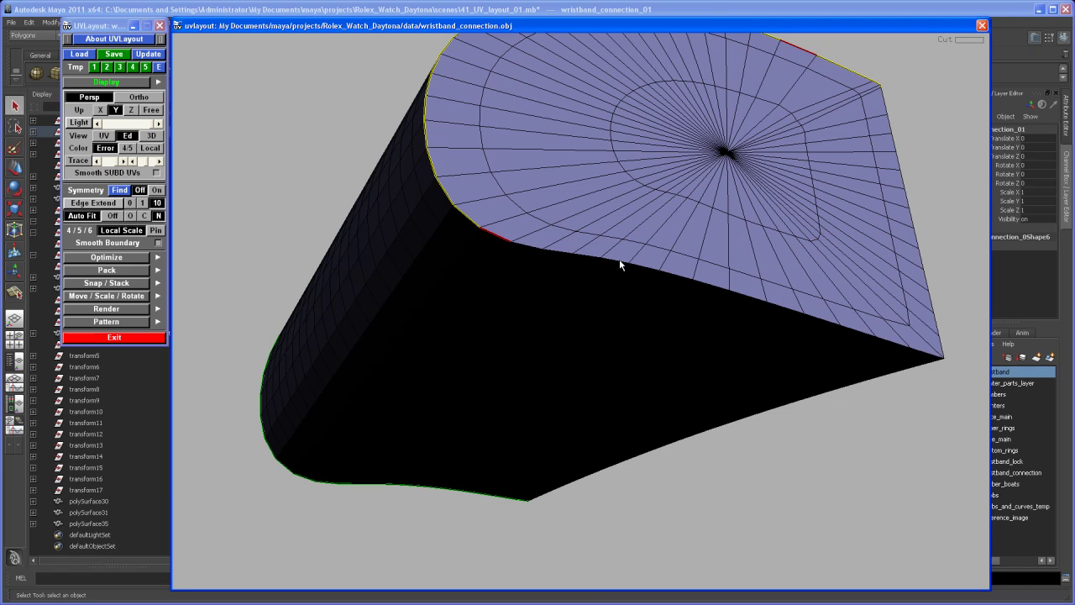
{"action": "key", "text": "c"}
{"action": "key", "text": "c"}
{"action": "left_click_drag", "start_coordinate": [835, 301], "coordinate": [725, 330]}
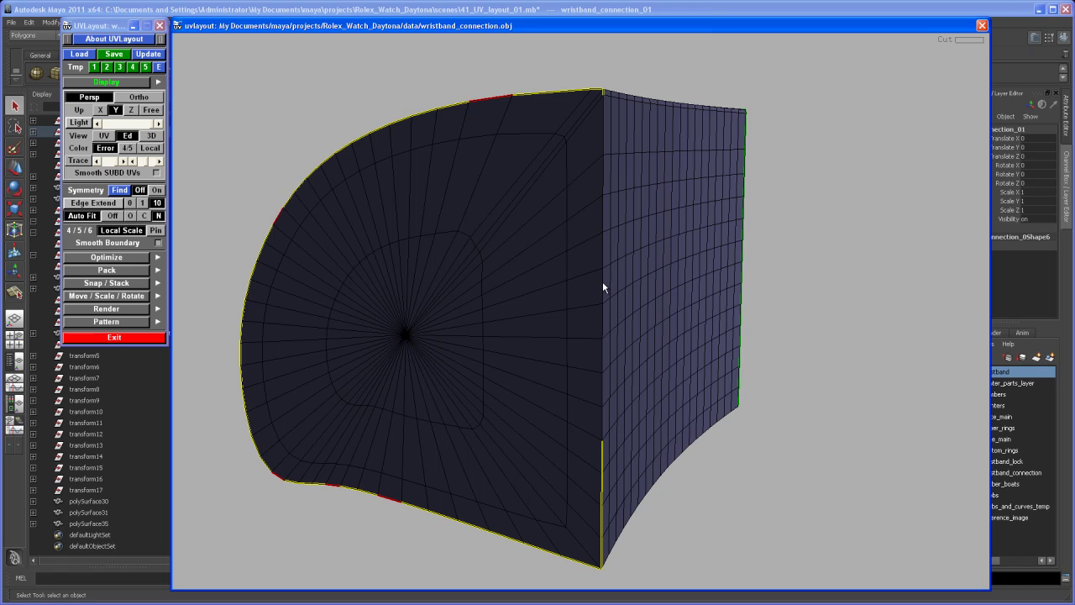
{"action": "key", "text": "c"}
{"action": "left_click_drag", "start_coordinate": [602, 290], "coordinate": [581, 283]}
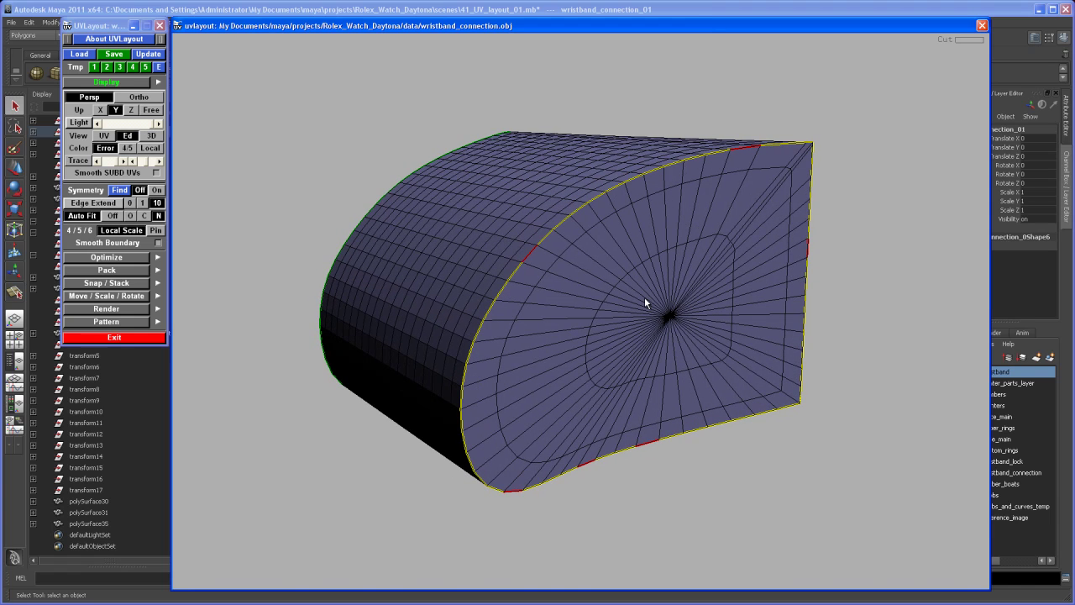
Detach the opposite end cap from the body and drop it into UV space.
{"action": "key", "text": "Return"}
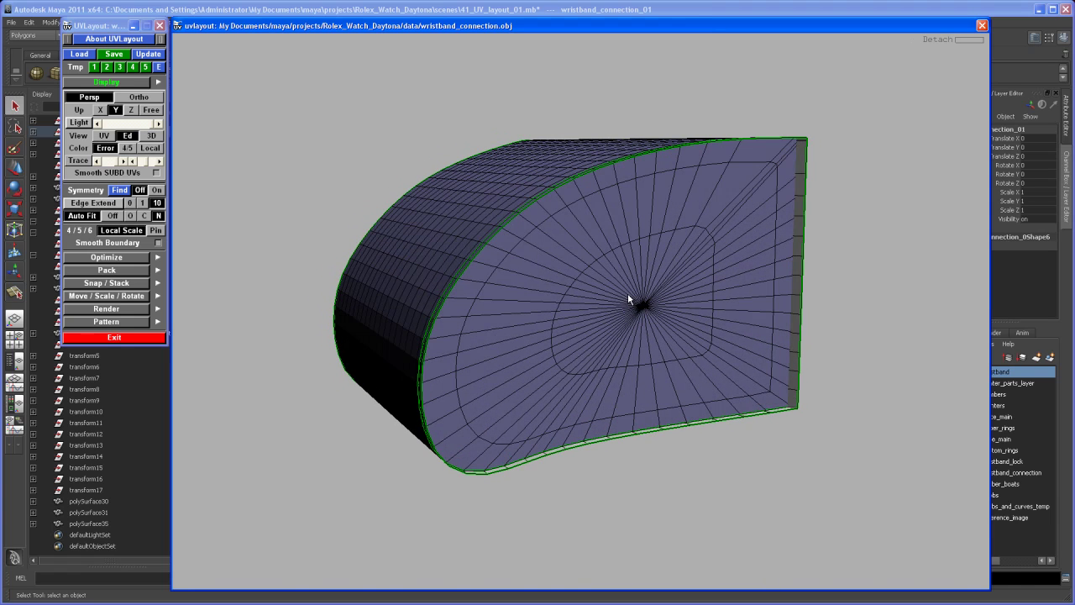
{"action": "key", "text": "d"}
{"action": "left_click_drag", "start_coordinate": [638, 312], "coordinate": [600, 372]}
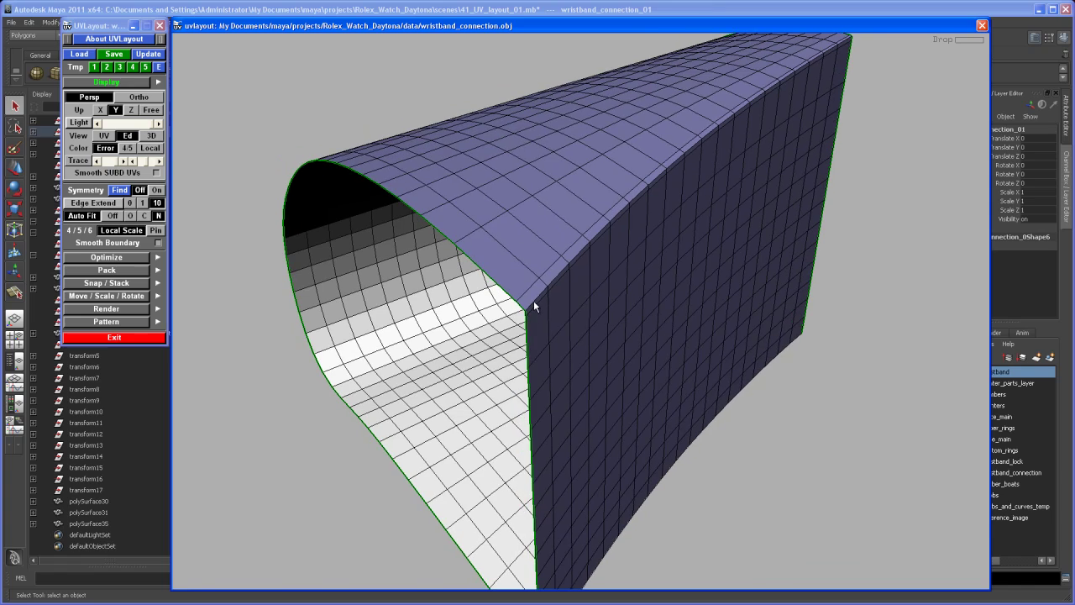
Mark cut edges along the full sharp edge joining the body's flat back face and underside, and split the shell open there.
{"action": "left_click_drag", "start_coordinate": [533, 301], "coordinate": [577, 296]}
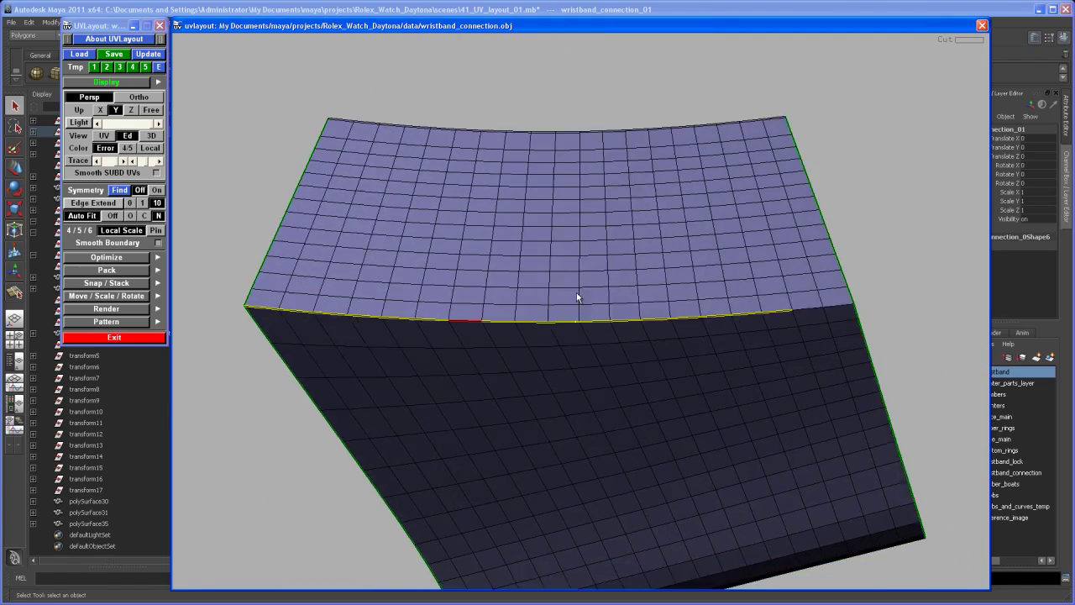
{"action": "middle_click_drag", "start_coordinate": [576, 296], "coordinate": [527, 301]}
{"action": "right_click_drag", "start_coordinate": [602, 319], "coordinate": [593, 353]}
{"action": "middle_click_drag", "start_coordinate": [593, 353], "coordinate": [581, 336]}
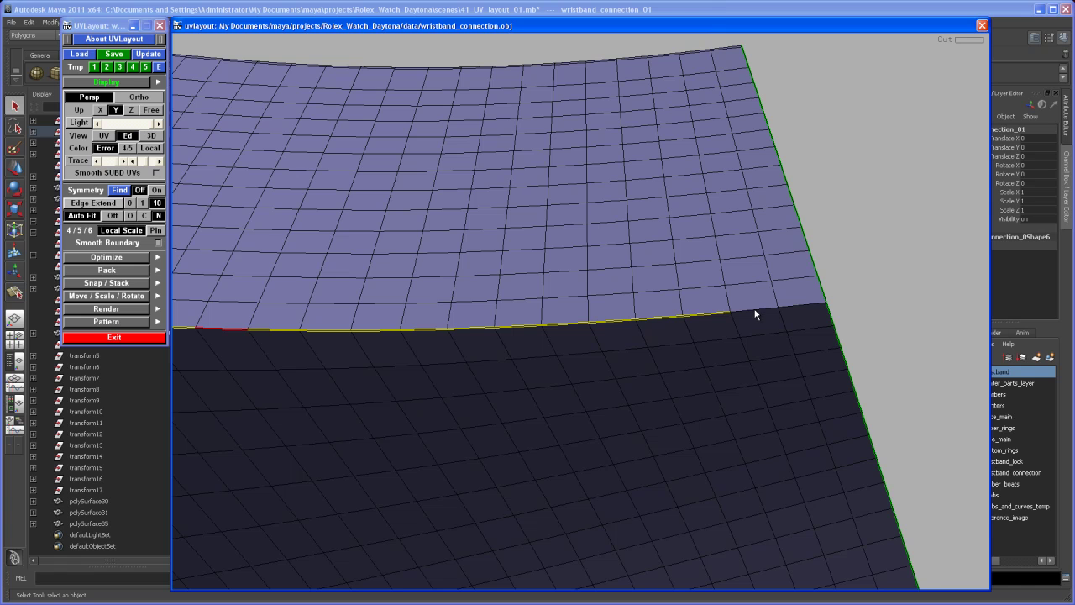
{"action": "right_click_drag", "start_coordinate": [752, 307], "coordinate": [596, 307]}
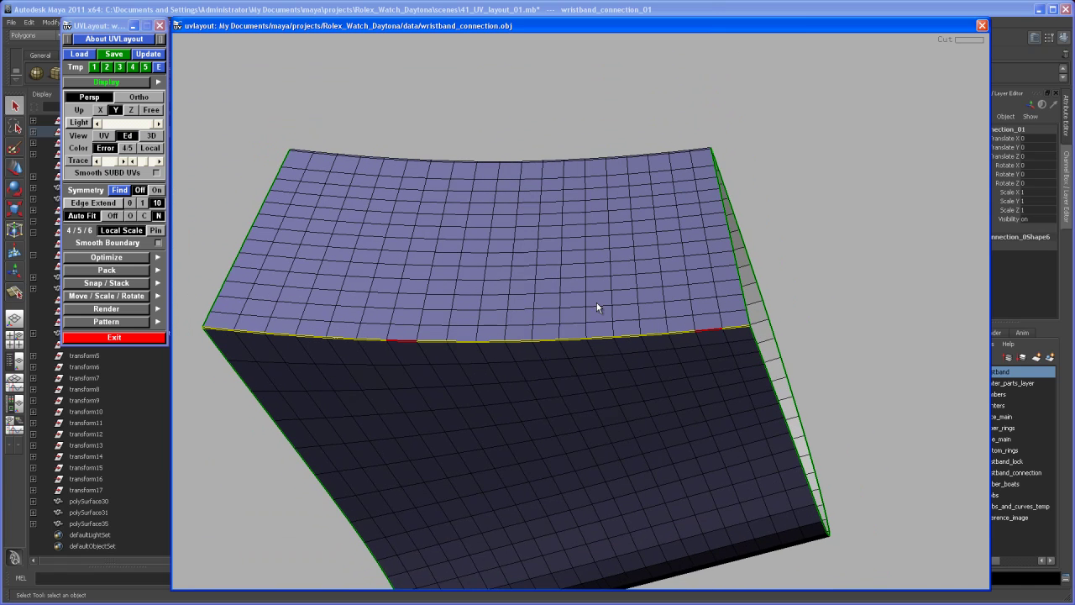
{"action": "left_click_drag", "start_coordinate": [597, 307], "coordinate": [629, 302]}
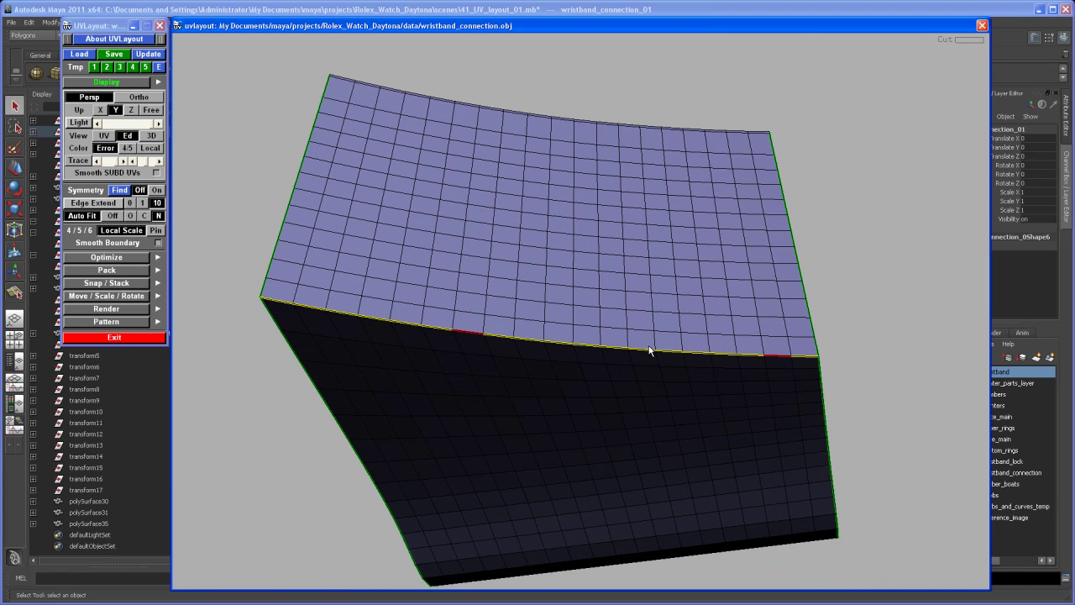
{"action": "key", "text": "Return"}
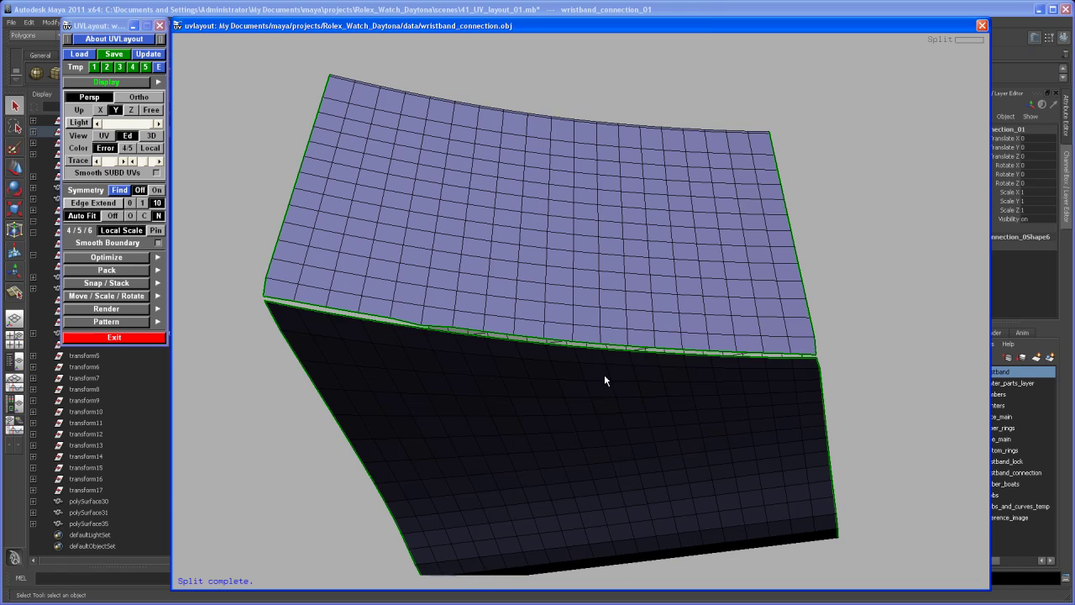
Drop the split body into UV space and bring all the shells into view in the UV view.
{"action": "left_click_drag", "start_coordinate": [605, 377], "coordinate": [625, 327]}
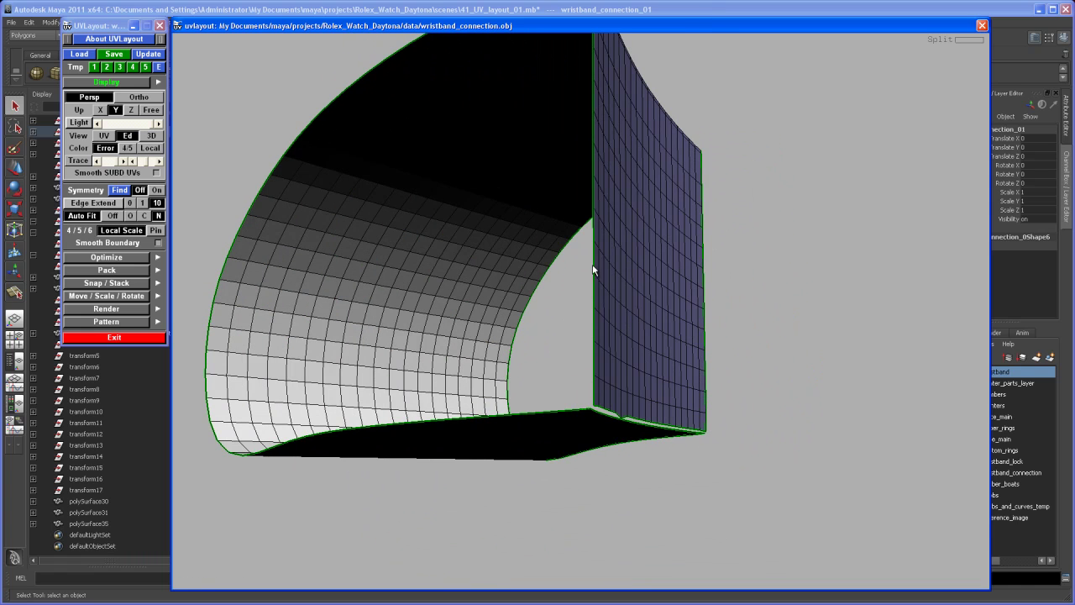
{"action": "key", "text": "d"}
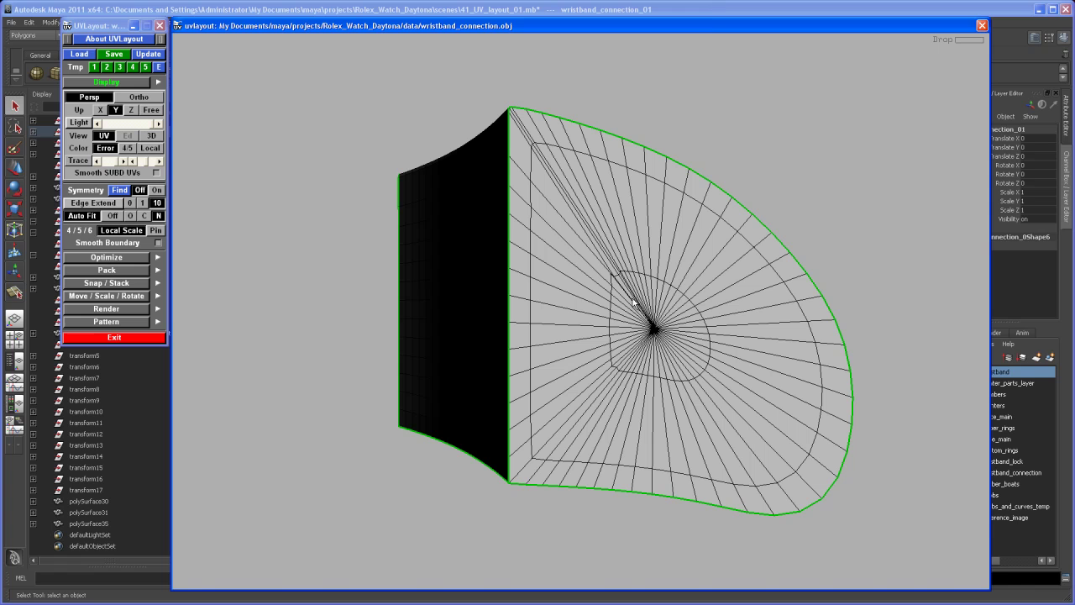
{"action": "left_click", "coordinate": [107, 137]}
{"action": "right_click_drag", "start_coordinate": [618, 348], "coordinate": [496, 334]}
{"action": "middle_click_drag", "start_coordinate": [495, 333], "coordinate": [459, 340]}
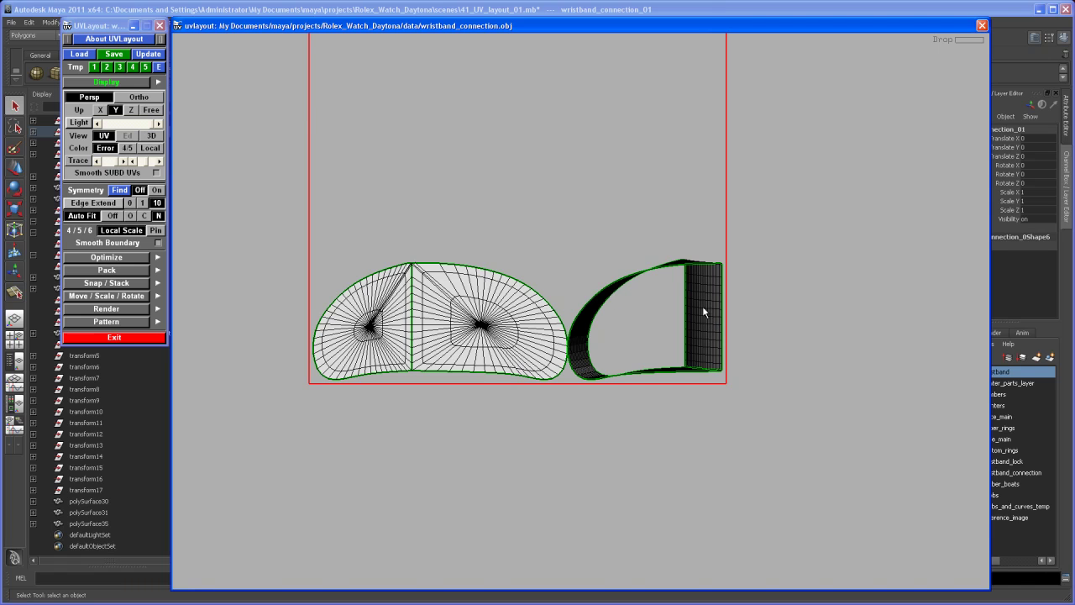
Flatten the body shell with its boundary released, and move it clear of the end caps inside the UV square.
{"action": "key", "text": "f"}
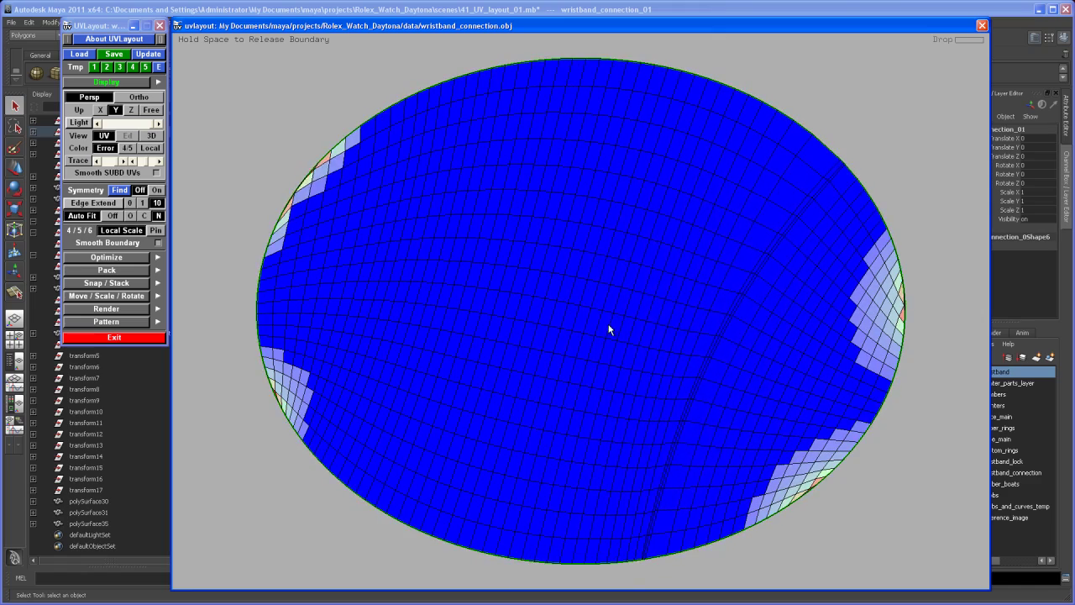
{"action": "key", "text": "space"}
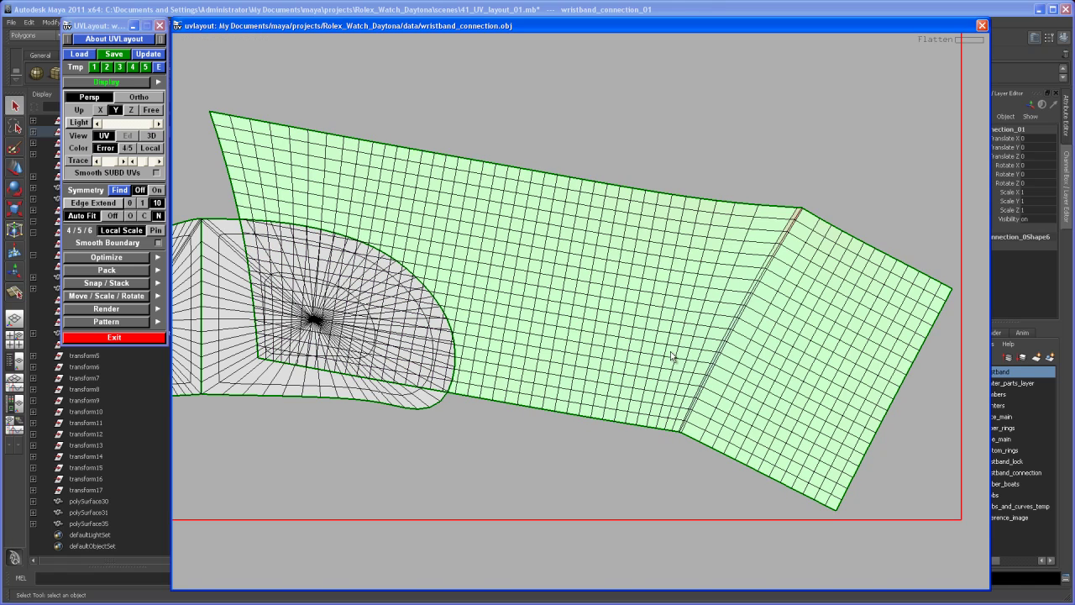
{"action": "right_click_drag", "start_coordinate": [729, 382], "coordinate": [566, 324]}
{"action": "mouse_move", "coordinate": [566, 324]}
{"action": "middle_mouse_down"}
{"action": "mouse_move", "coordinate": [588, 340]}
{"action": "mouse_move", "coordinate": [566, 186]}
{"action": "mouse_move", "coordinate": [576, 340]}
{"action": "middle_mouse_up"}
{"action": "right_click_drag", "start_coordinate": [576, 340], "coordinate": [526, 275]}
{"action": "mouse_move", "coordinate": [546, 301]}
{"action": "middle_mouse_down"}
{"action": "mouse_move", "coordinate": [524, 280]}
{"action": "mouse_move", "coordinate": [538, 339]}
{"action": "mouse_move", "coordinate": [532, 288]}
{"action": "mouse_move", "coordinate": [538, 298]}
{"action": "middle_mouse_up"}
{"action": "key", "text": "Home"}
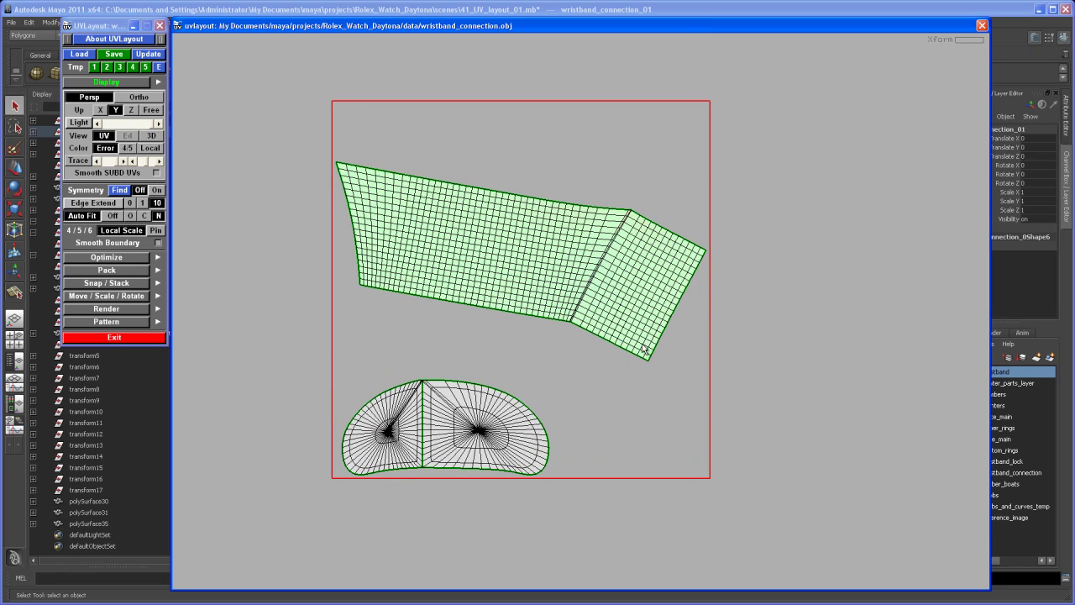
Save the unwrapped model as wristband_connectionUV.obj in the data folder and exit UVLayout.
{"action": "left_click", "coordinate": [114, 54]}
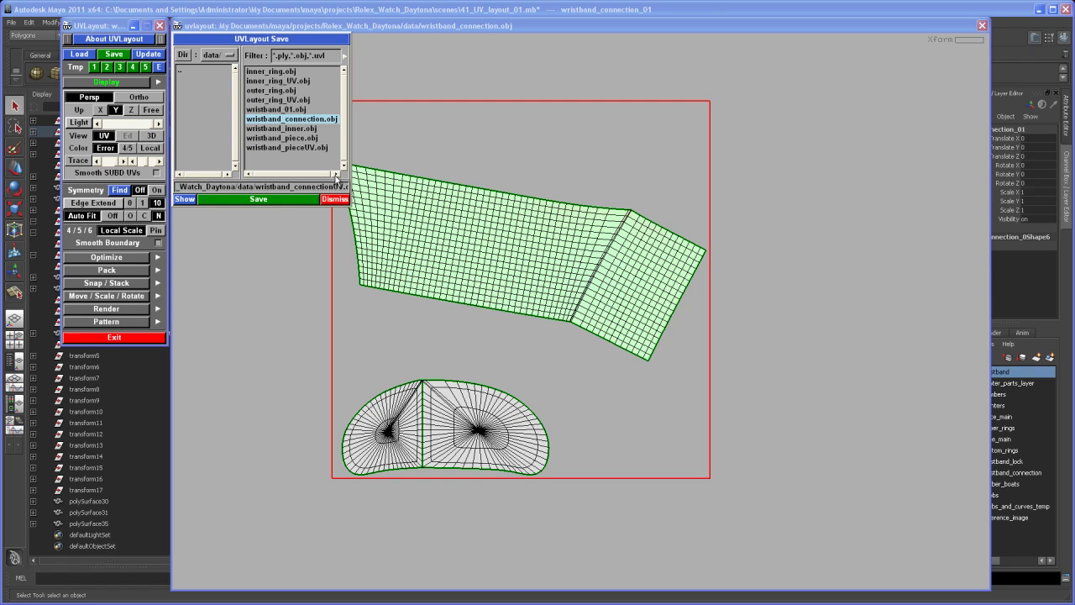
{"action": "left_click", "coordinate": [246, 199]}
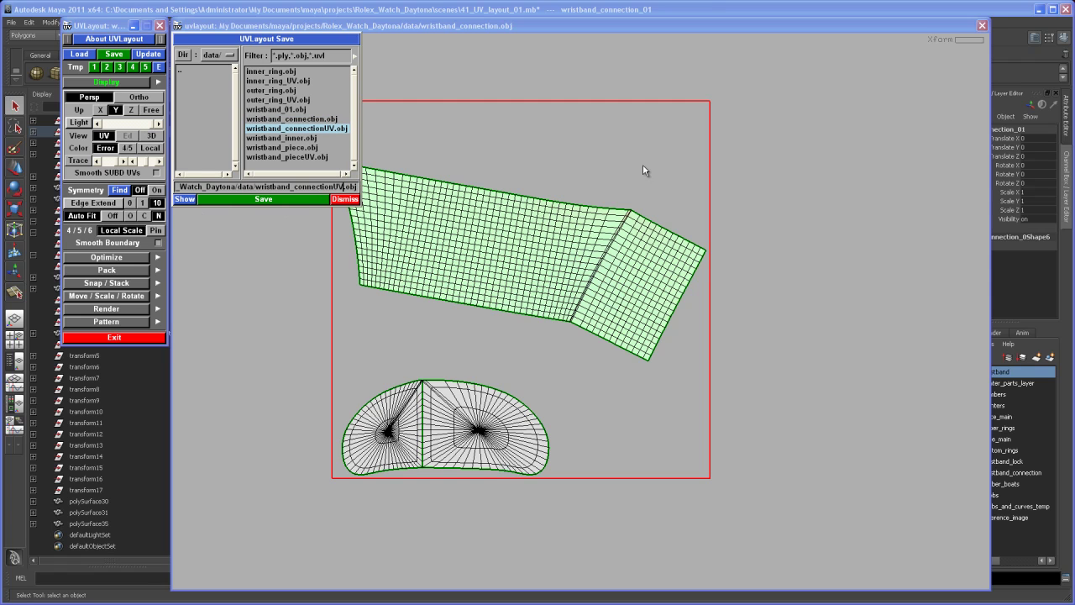
{"action": "left_click", "coordinate": [980, 27]}
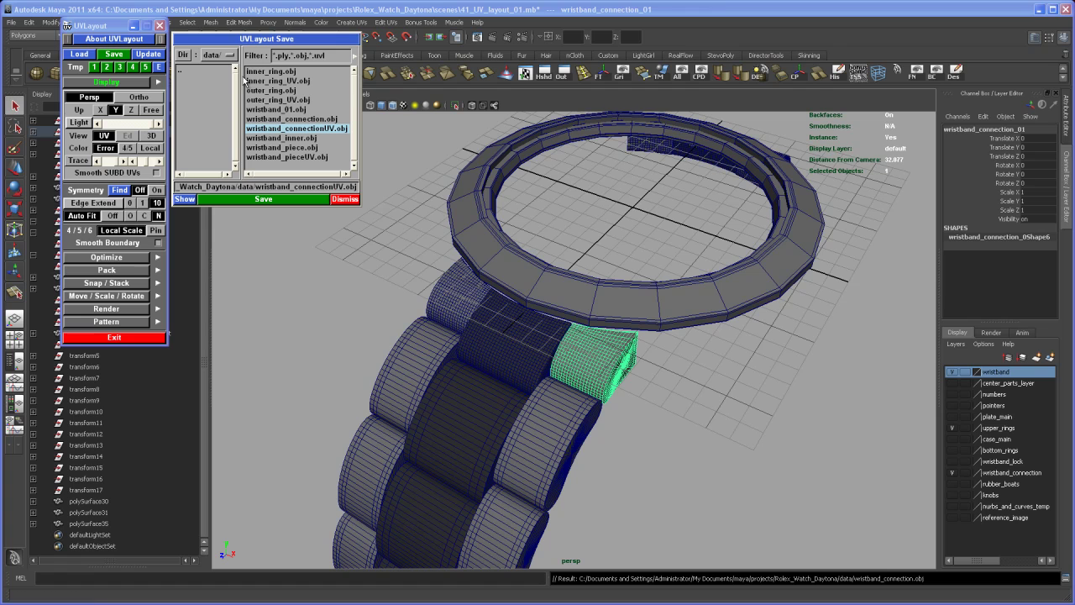
{"action": "left_click", "coordinate": [162, 28]}
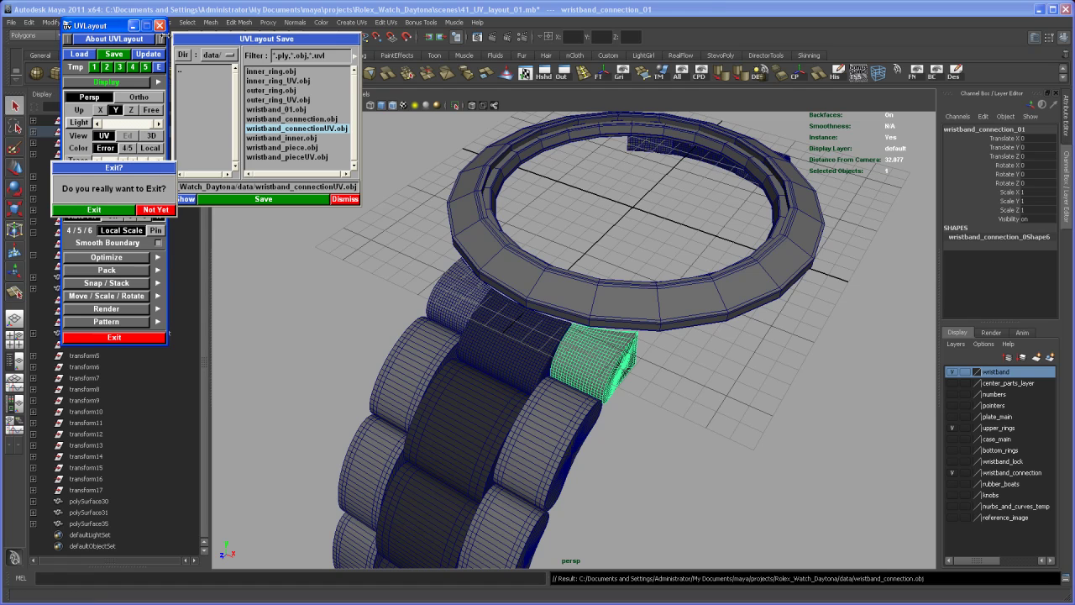
{"action": "left_click", "coordinate": [108, 210]}
Back in Maya, delete the original wristband connection piece beside the ring.
{"action": "left_click_drag", "start_coordinate": [651, 364], "coordinate": [640, 372], "text": "alt"}
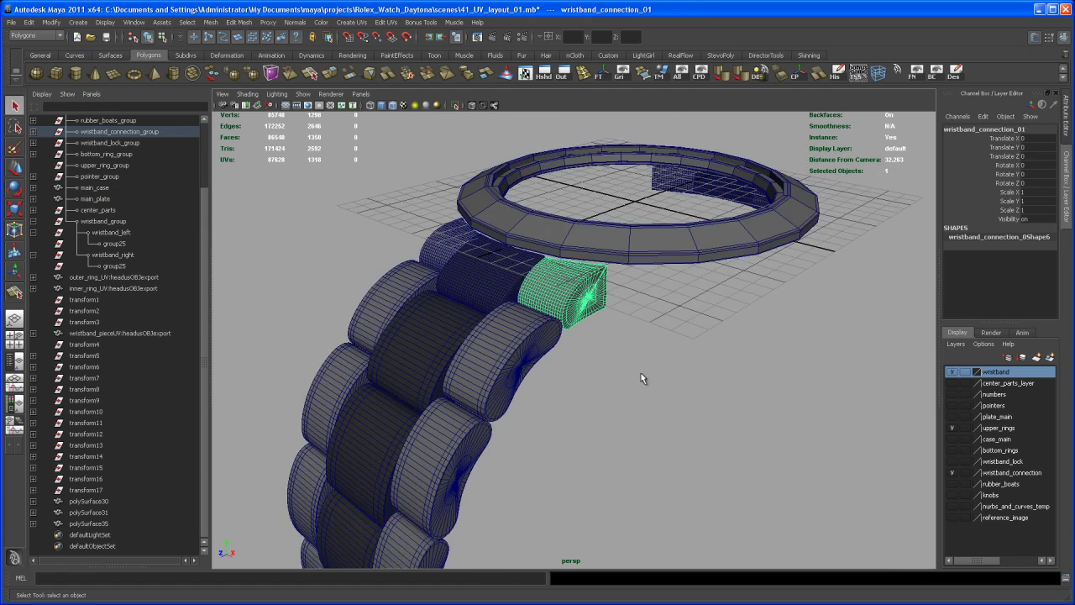
{"action": "right_click_drag", "start_coordinate": [641, 373], "coordinate": [621, 398], "text": "alt"}
{"action": "left_click_drag", "start_coordinate": [621, 399], "coordinate": [624, 428], "text": "alt"}
{"action": "middle_click_drag", "start_coordinate": [607, 395], "coordinate": [595, 377], "text": "alt"}
{"action": "left_click", "coordinate": [595, 377]}
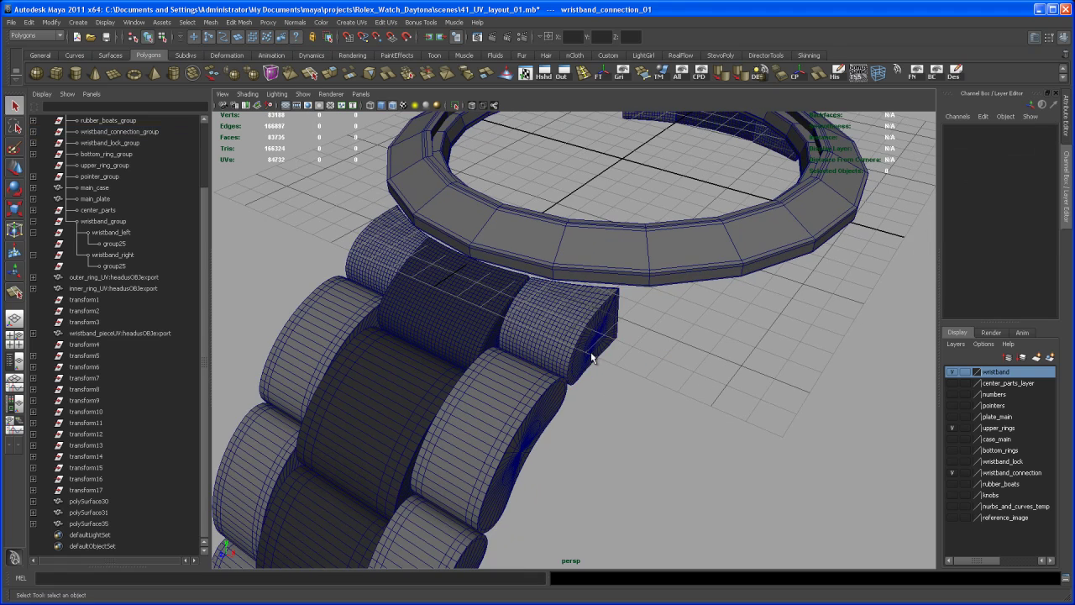
{"action": "left_click", "coordinate": [590, 358]}
{"action": "left_click_drag", "start_coordinate": [591, 357], "coordinate": [588, 367], "text": "alt"}
{"action": "right_click_drag", "start_coordinate": [588, 367], "coordinate": [608, 383], "text": "alt"}
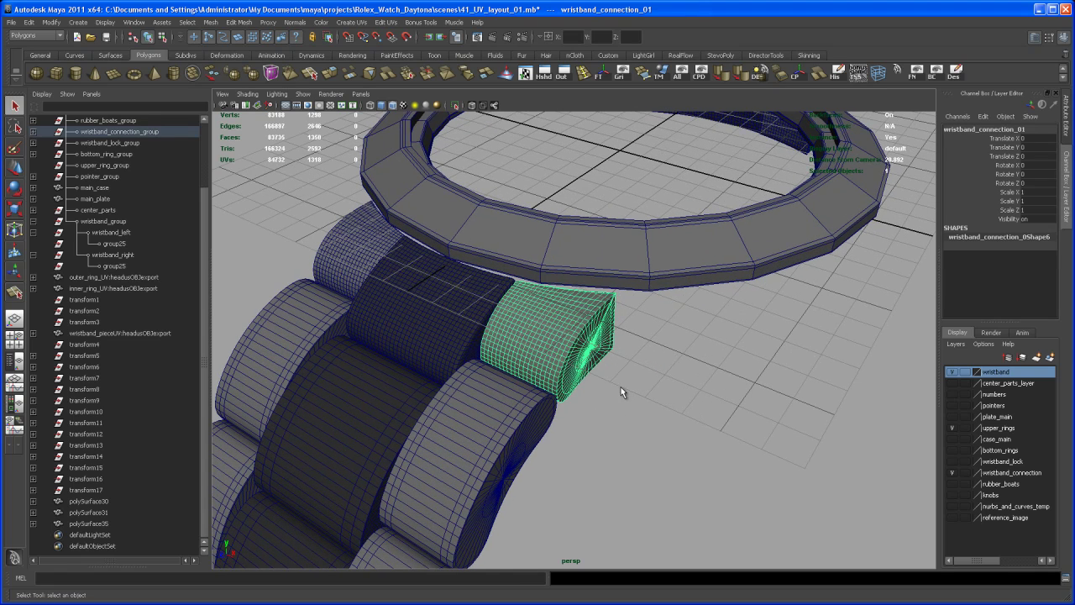
{"action": "key", "text": "Delete"}
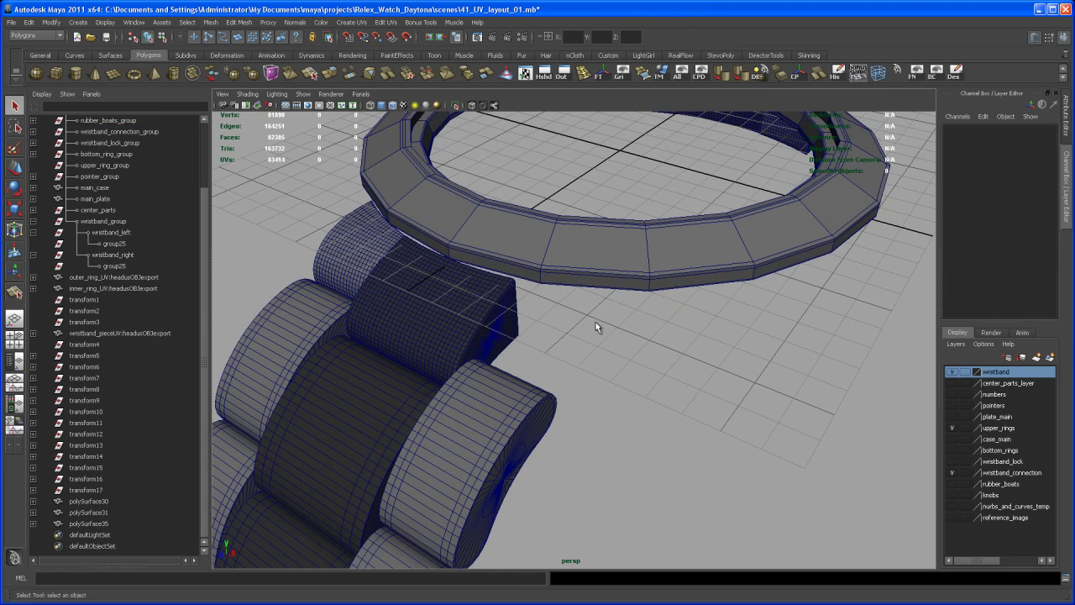
Import wristband_connectionUV.obj from the project's data folder into the scene.
{"action": "left_click", "coordinate": [12, 22]}
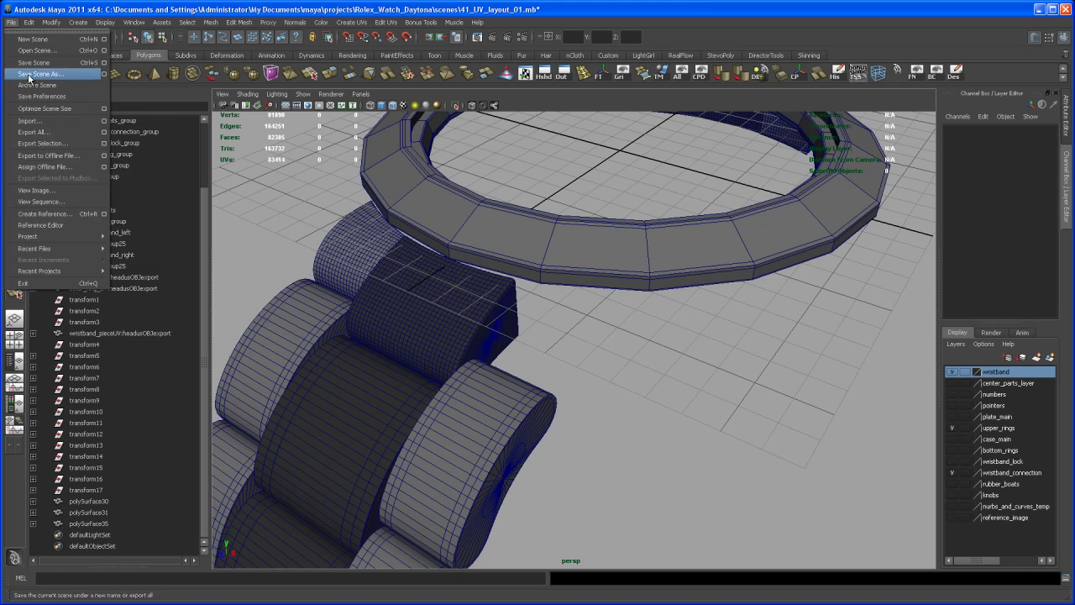
{"action": "left_click", "coordinate": [30, 120]}
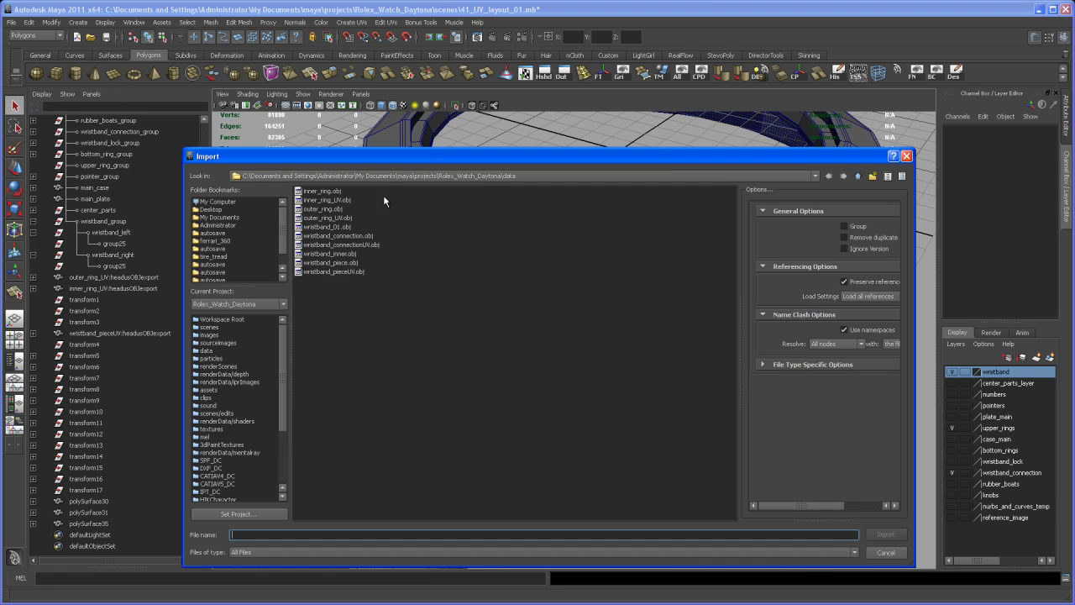
{"action": "left_click", "coordinate": [352, 244]}
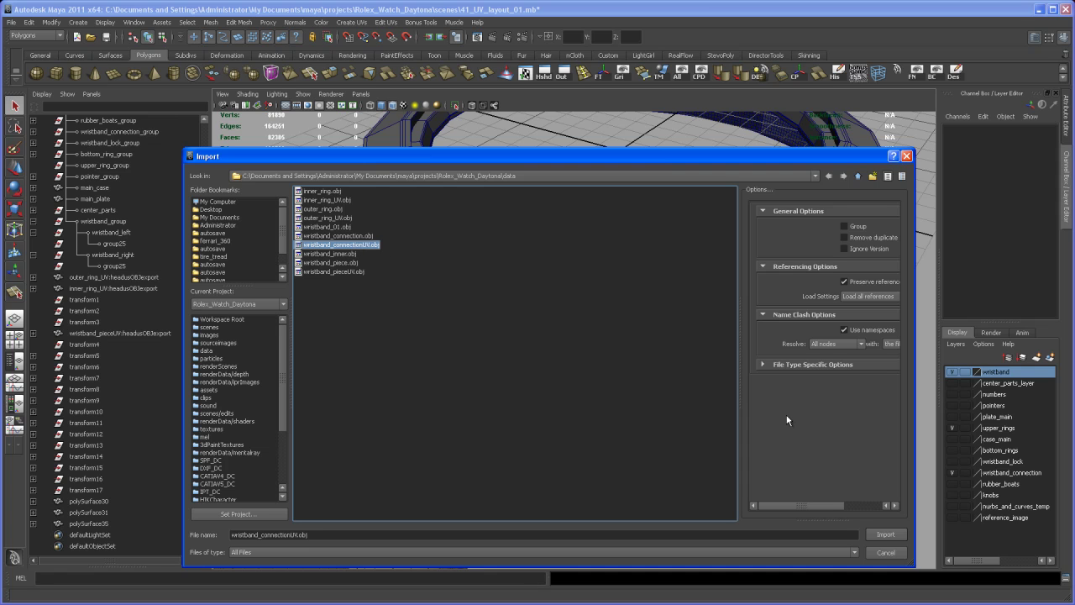
{"action": "left_click", "coordinate": [884, 534]}
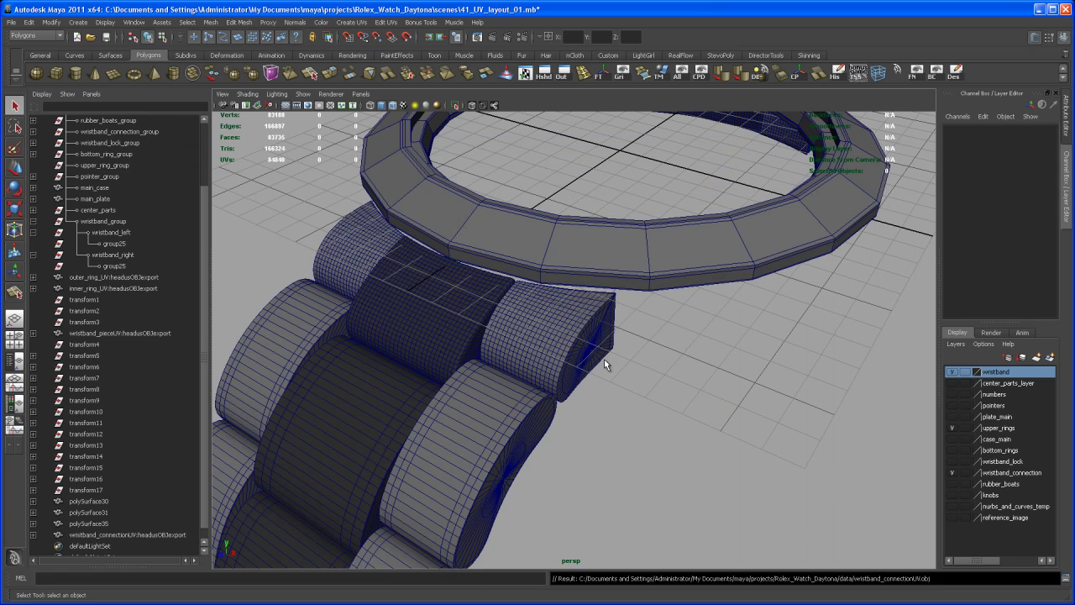
Select the imported wristband connection piece and examine how it sits against the ring and neighbouring links.
{"action": "left_click", "coordinate": [550, 329]}
{"action": "scroll", "coordinate": [558, 360], "scroll_direction": "up", "scroll_amount": 2}
{"action": "left_click_drag", "start_coordinate": [557, 360], "coordinate": [595, 384], "text": "alt"}
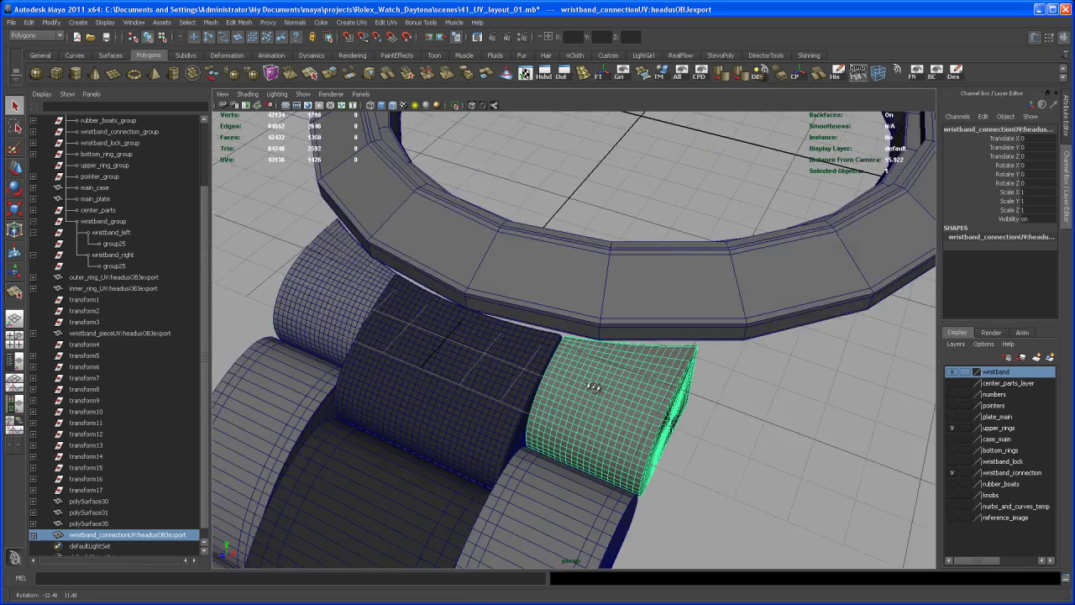
{"action": "middle_click_drag", "start_coordinate": [595, 384], "coordinate": [575, 356], "text": "alt"}
{"action": "right_click_drag", "start_coordinate": [575, 355], "coordinate": [540, 290], "text": "alt"}
{"action": "mouse_move", "coordinate": [570, 324]}
{"action": "middle_mouse_down", "text": "alt"}
{"action": "mouse_move", "coordinate": [517, 322]}
{"action": "mouse_move", "coordinate": [586, 333]}
{"action": "middle_mouse_up", "text": "alt"}
{"action": "right_click_drag", "start_coordinate": [585, 333], "coordinate": [540, 297], "text": "alt"}
{"action": "middle_click_drag", "start_coordinate": [579, 329], "coordinate": [559, 302], "text": "alt"}
{"action": "scroll", "coordinate": [542, 312], "scroll_direction": "up", "scroll_amount": 2}
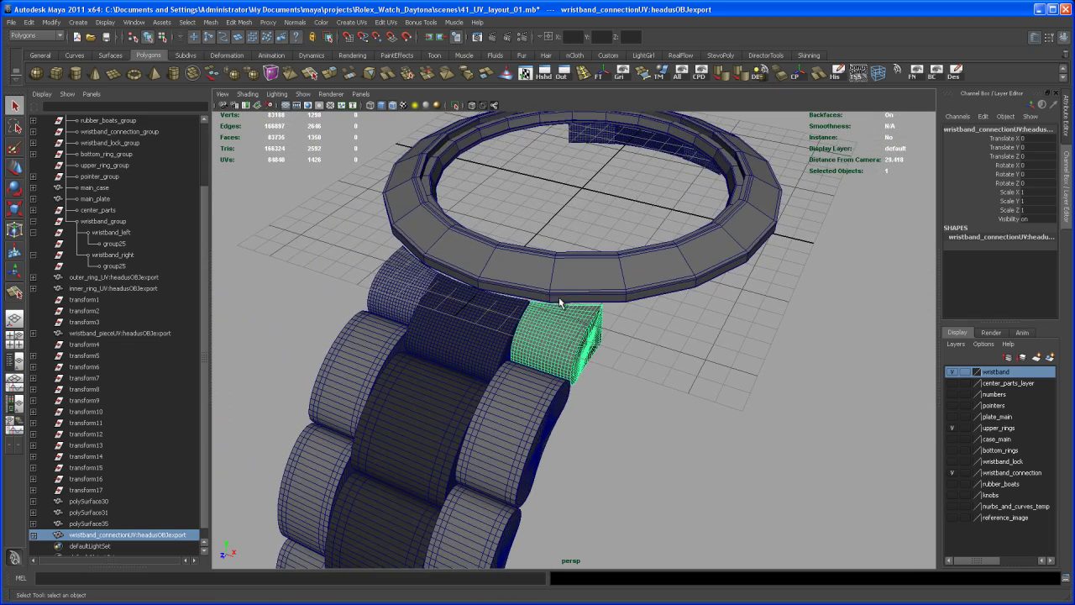
Open the UV Texture Editor and bring the imported piece's whole UV layout into view.
{"action": "left_click", "coordinate": [385, 22]}
{"action": "mouse_move", "coordinate": [353, 23]}
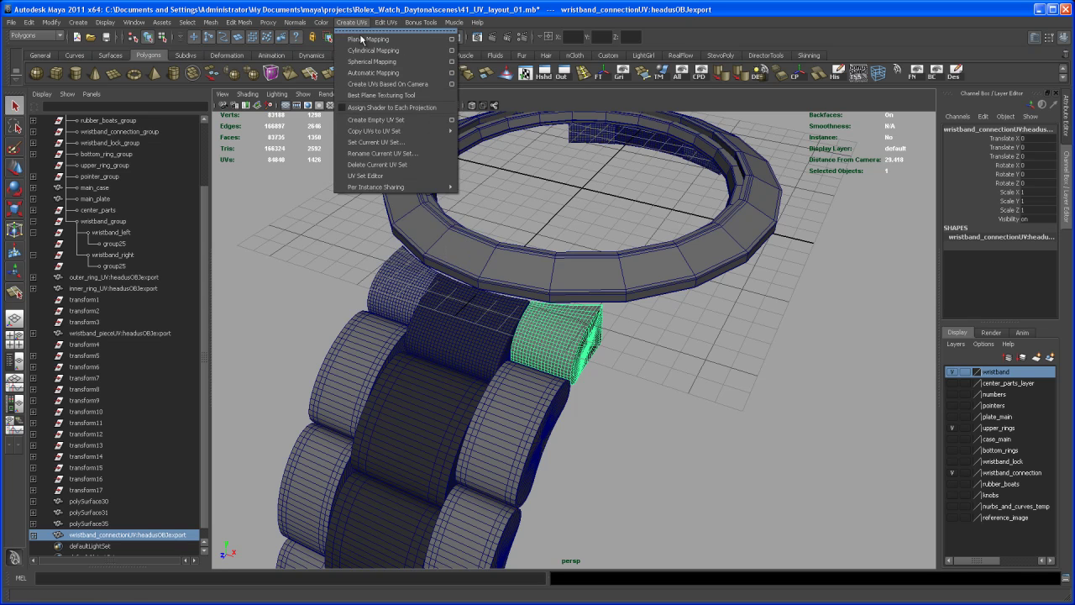
{"action": "mouse_move", "coordinate": [388, 22]}
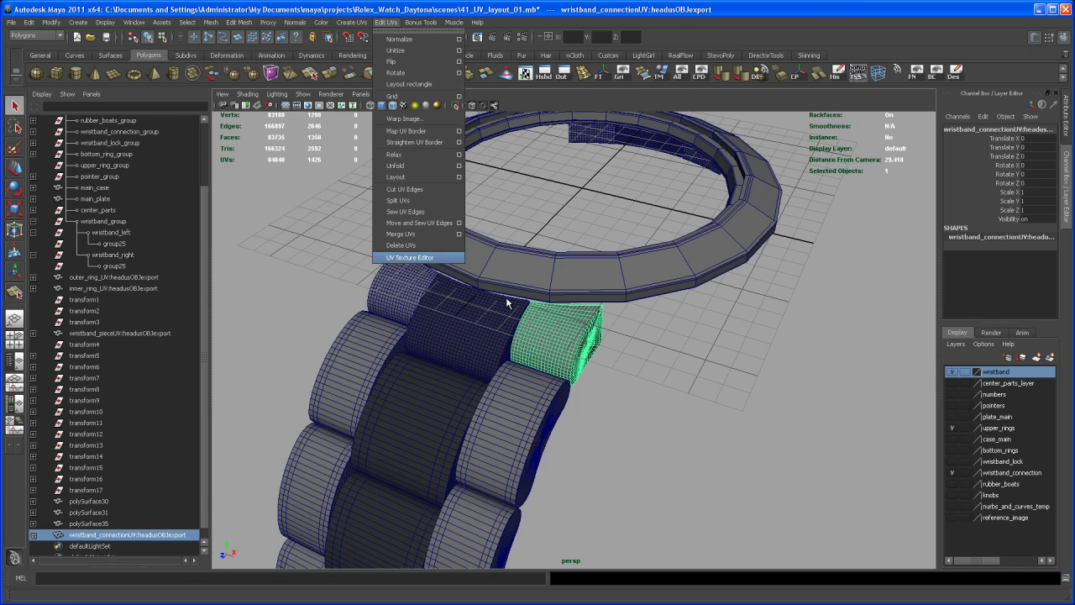
{"action": "left_click", "coordinate": [417, 258]}
{"action": "middle_click_drag", "start_coordinate": [496, 316], "coordinate": [482, 295], "text": "alt"}
{"action": "right_click_drag", "start_coordinate": [482, 295], "coordinate": [481, 277], "text": "alt"}
{"action": "middle_click_drag", "start_coordinate": [482, 277], "coordinate": [496, 280], "text": "alt"}
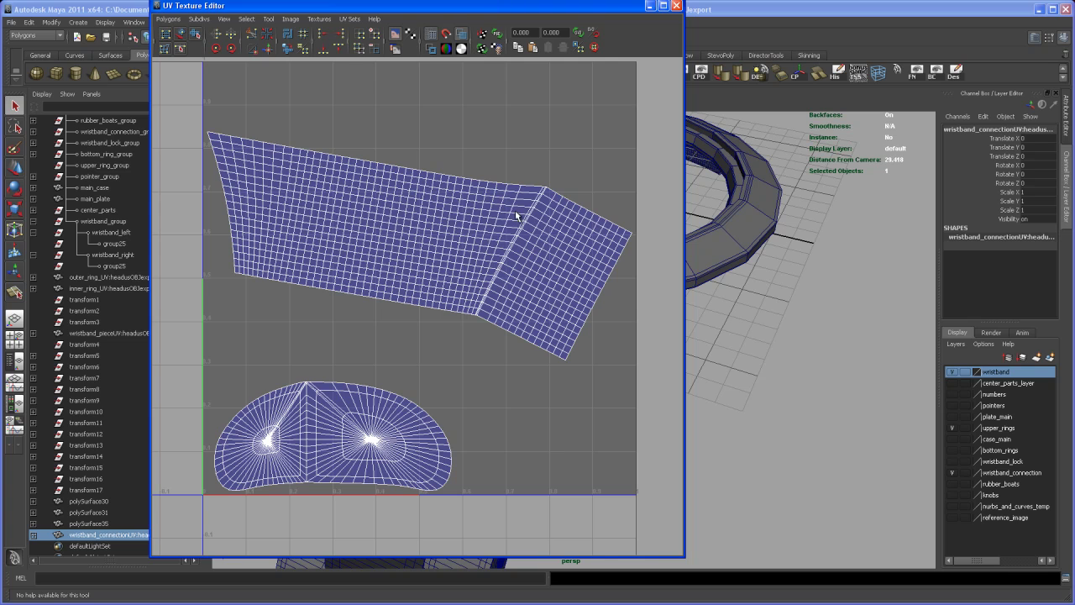
{"action": "scroll", "coordinate": [530, 243], "scroll_direction": "down", "scroll_amount": 2}
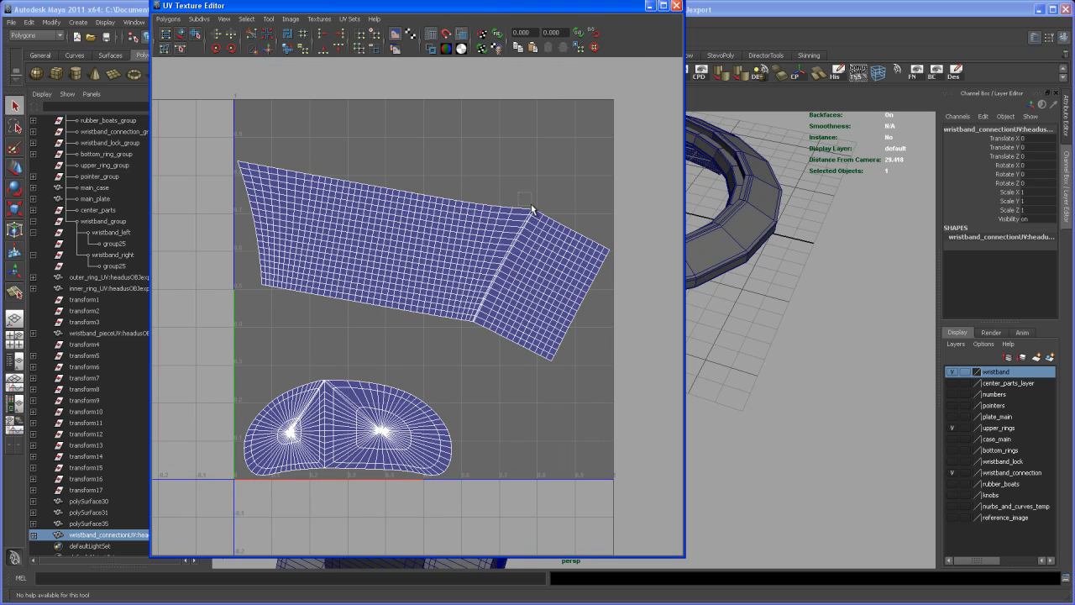
Select all UVs of the long body shell and rotate it clockwise to a nearly upright position.
{"action": "right_click_drag", "start_coordinate": [514, 227], "coordinate": [549, 228]}
{"action": "left_click_drag", "start_coordinate": [524, 203], "coordinate": [537, 217]}
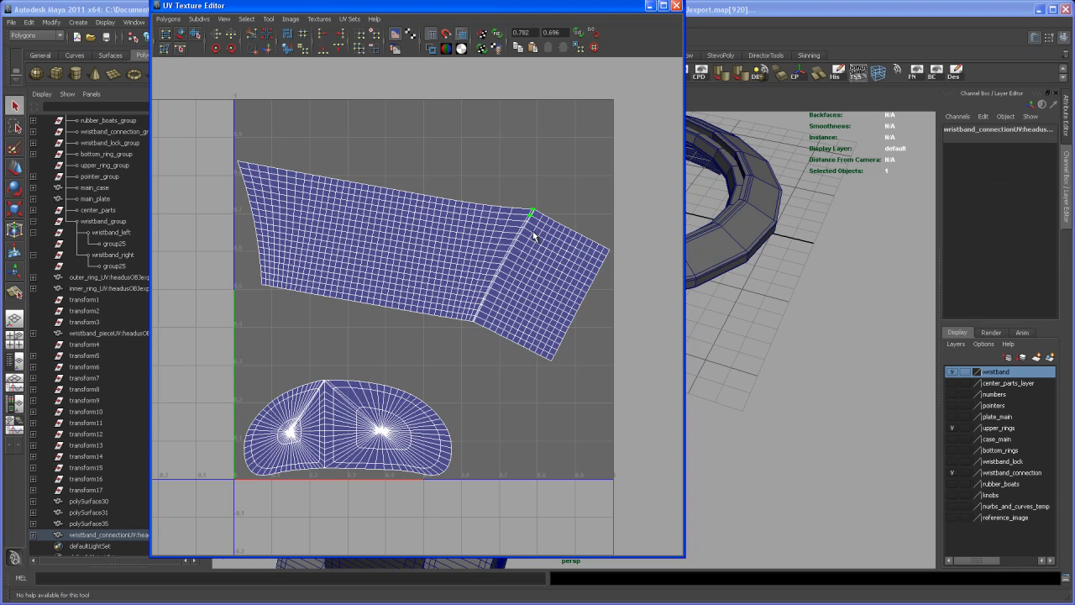
{"action": "key", "text": "w"}
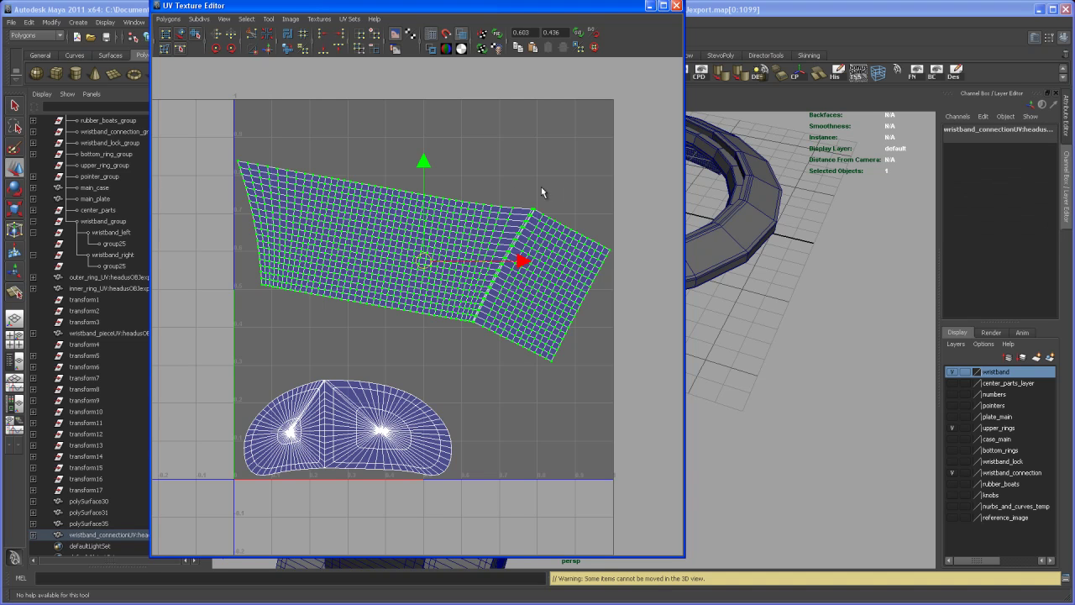
{"action": "key", "text": "e"}
{"action": "left_click_drag", "start_coordinate": [492, 199], "coordinate": [504, 311]}
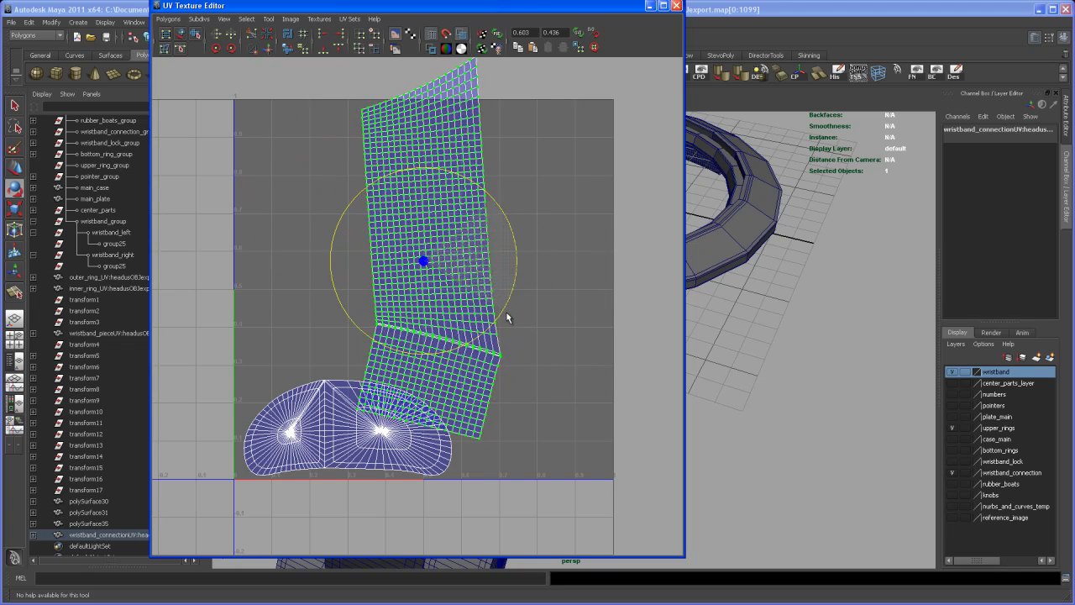
Move the body shell to the right of the end caps, and fine-tune its rotation until its long sides are vertical.
{"action": "key", "text": "w"}
{"action": "left_click_drag", "start_coordinate": [430, 250], "coordinate": [531, 282]}
{"action": "key", "text": "e"}
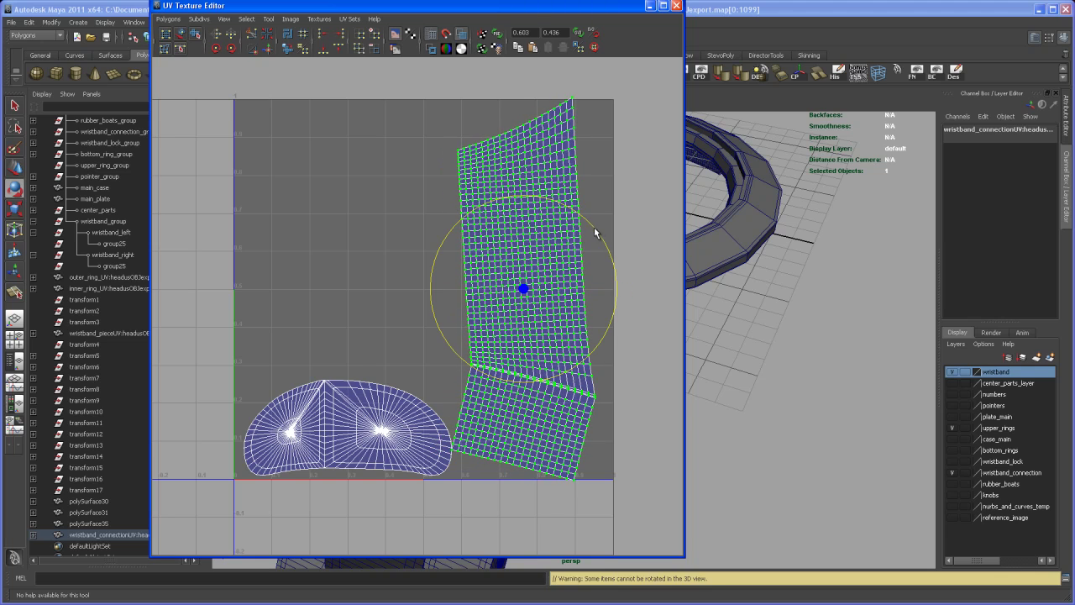
{"action": "left_click_drag", "start_coordinate": [595, 232], "coordinate": [597, 240]}
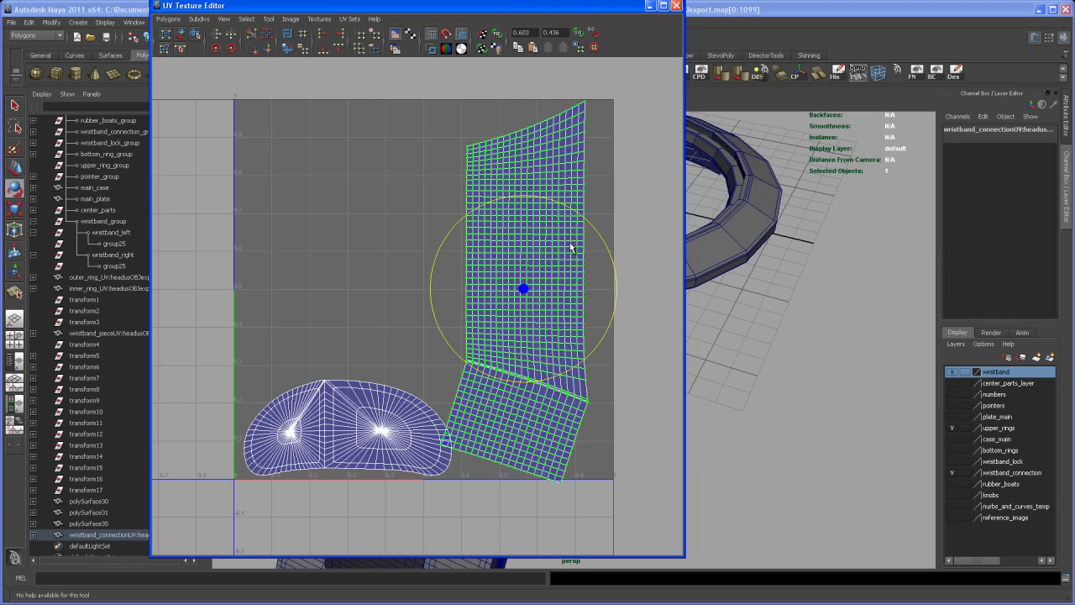
Scale the body shell down slightly and move it against the UV square's right edge, clear of the end caps, leaving it deselected.
{"action": "key", "text": "r"}
{"action": "left_click_drag", "start_coordinate": [517, 290], "coordinate": [539, 290]}
{"action": "key", "text": "w"}
{"action": "key", "text": "r"}
{"action": "key", "text": "w"}
{"action": "left_click", "coordinate": [630, 246]}
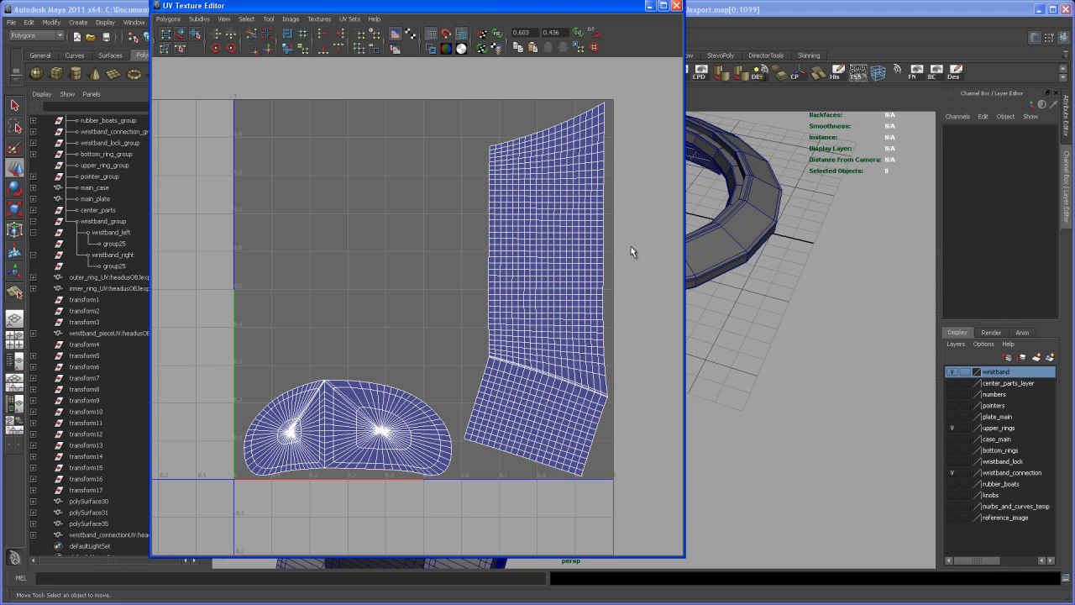
Move the right-hand end cap's UV shell up to the upper-left area of the UV square, and close the UV Texture Editor.
{"action": "middle_click_drag", "start_coordinate": [391, 388], "coordinate": [415, 358], "text": "alt"}
{"action": "left_click", "coordinate": [417, 351]}
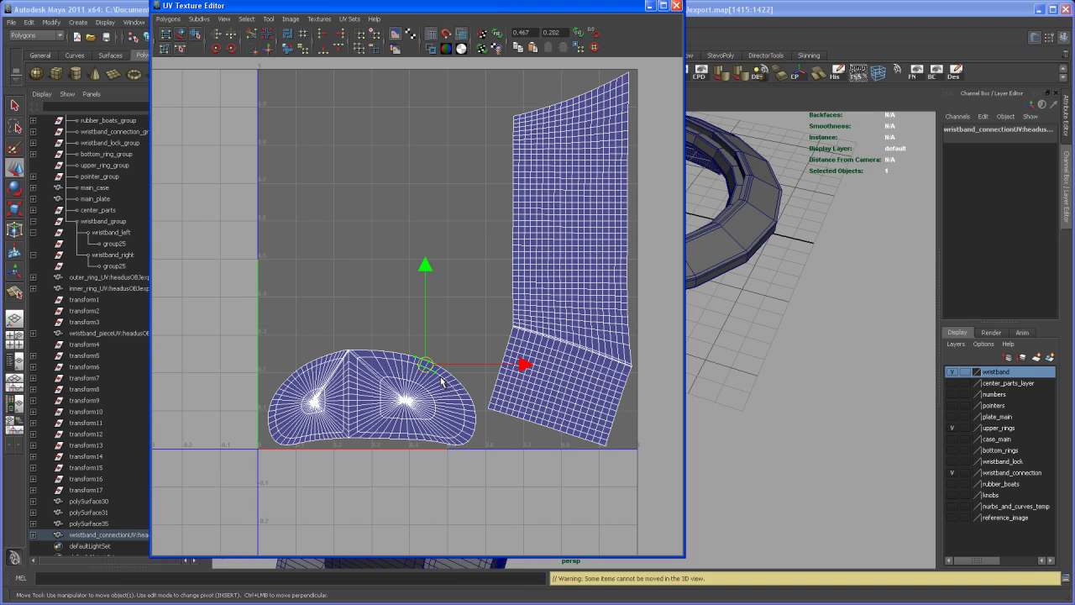
{"action": "left_click_drag", "start_coordinate": [411, 401], "coordinate": [364, 159]}
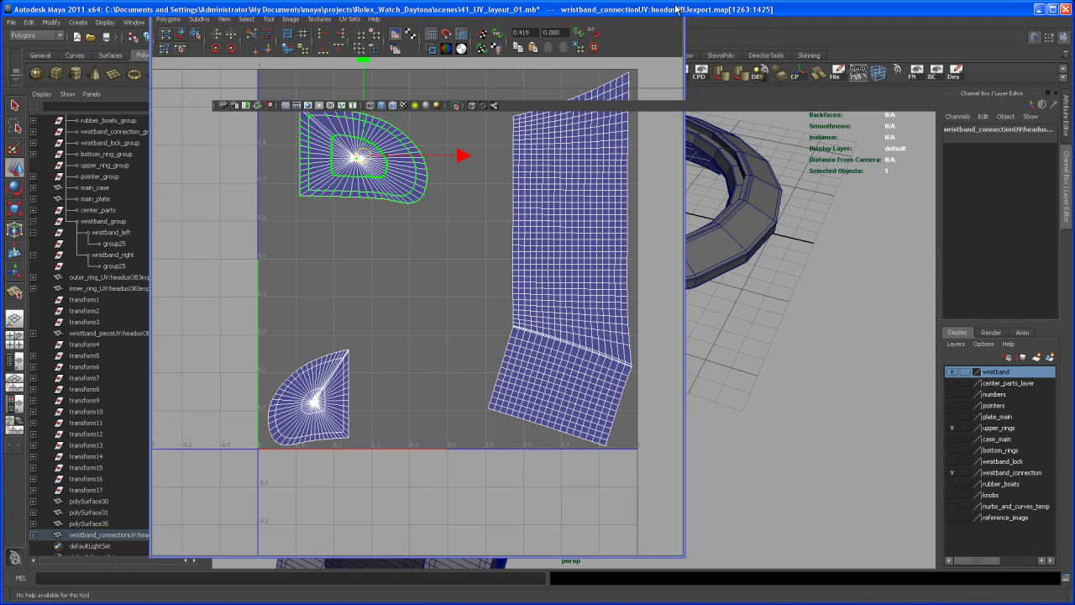
{"action": "left_click", "coordinate": [676, 6]}
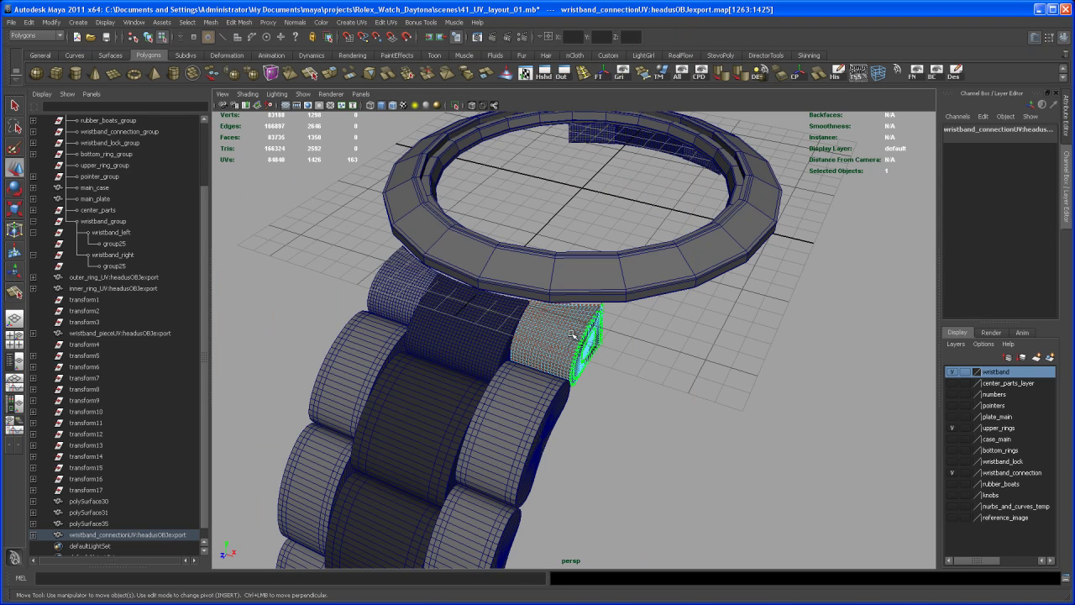
Select the unwrapped connection piece as a whole object plus its mirrored counterpart across the band, and transfer the attributes to that counterpart.
{"action": "right_click_drag", "start_coordinate": [580, 338], "coordinate": [594, 322]}
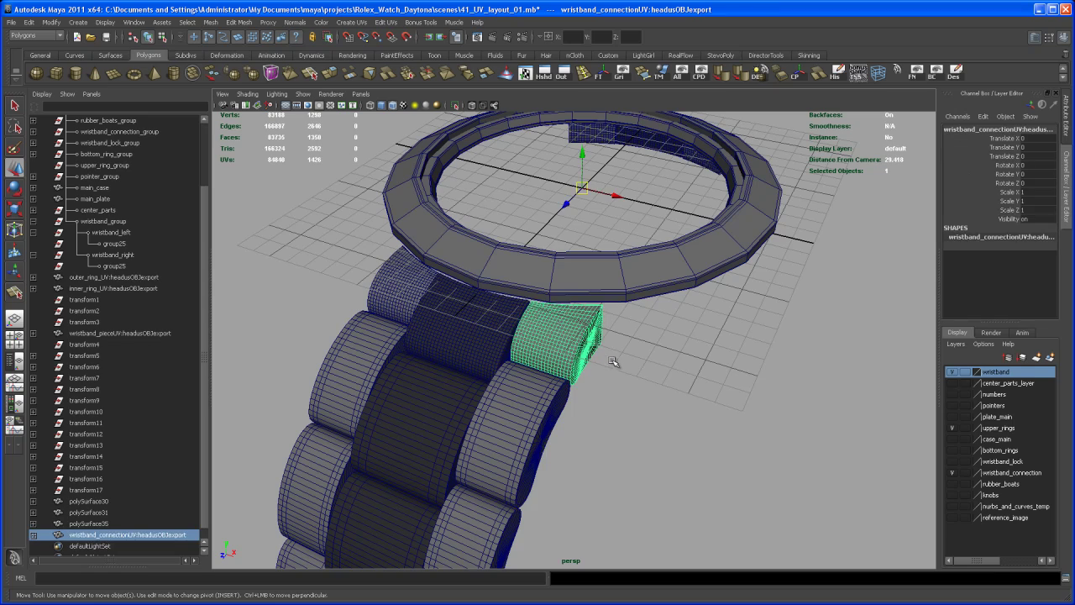
{"action": "left_click_drag", "start_coordinate": [623, 347], "coordinate": [588, 353], "text": "alt"}
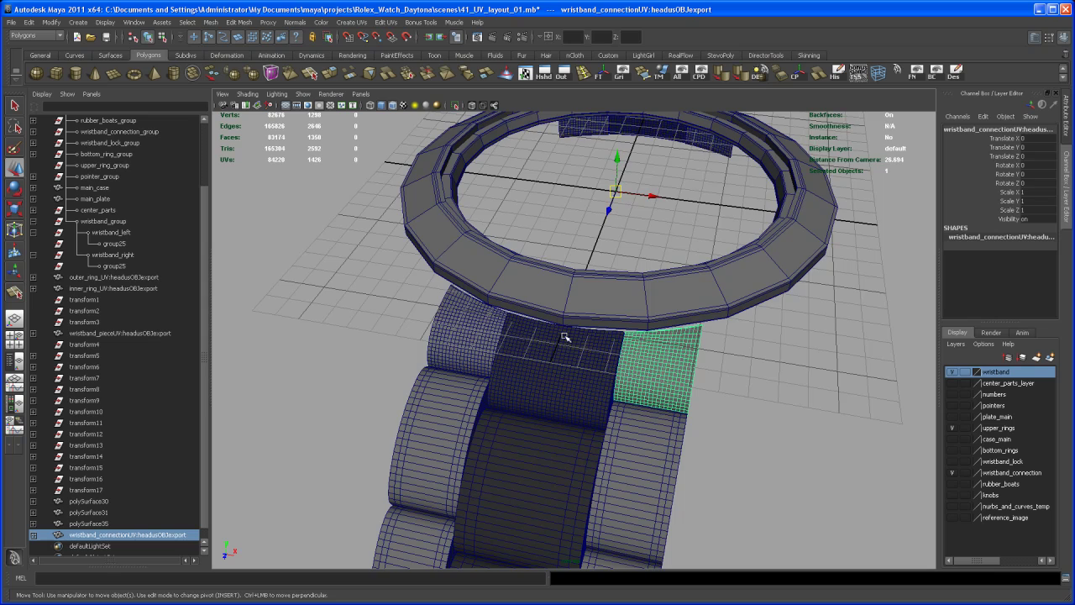
{"action": "left_click_drag", "start_coordinate": [659, 375], "coordinate": [605, 366], "text": "alt"}
{"action": "left_click", "coordinate": [674, 391]}
{"action": "left_click", "coordinate": [624, 365]}
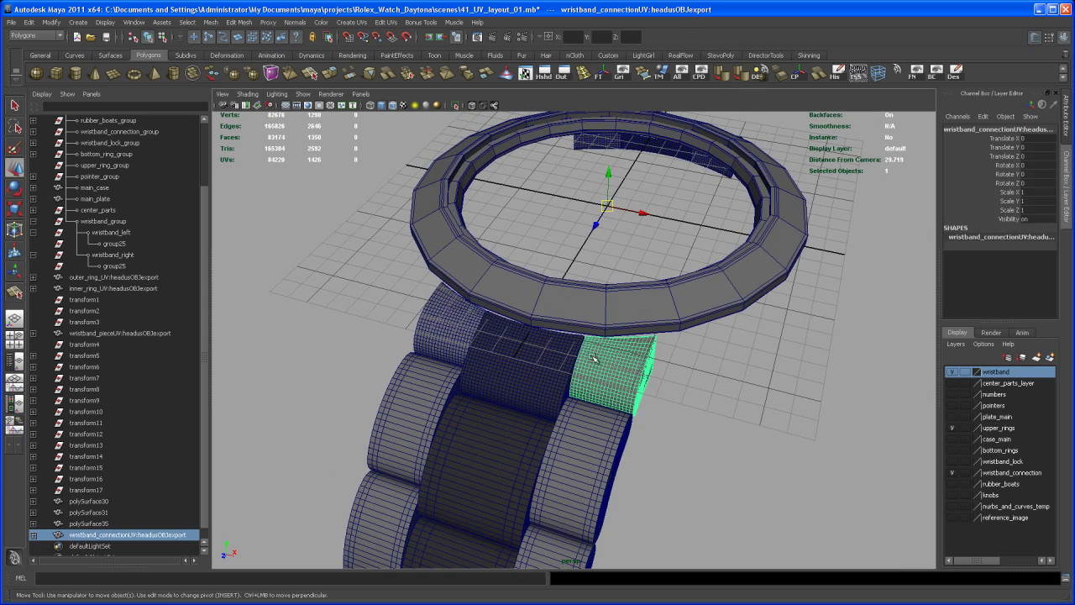
{"action": "left_click", "coordinate": [449, 320], "text": "shift"}
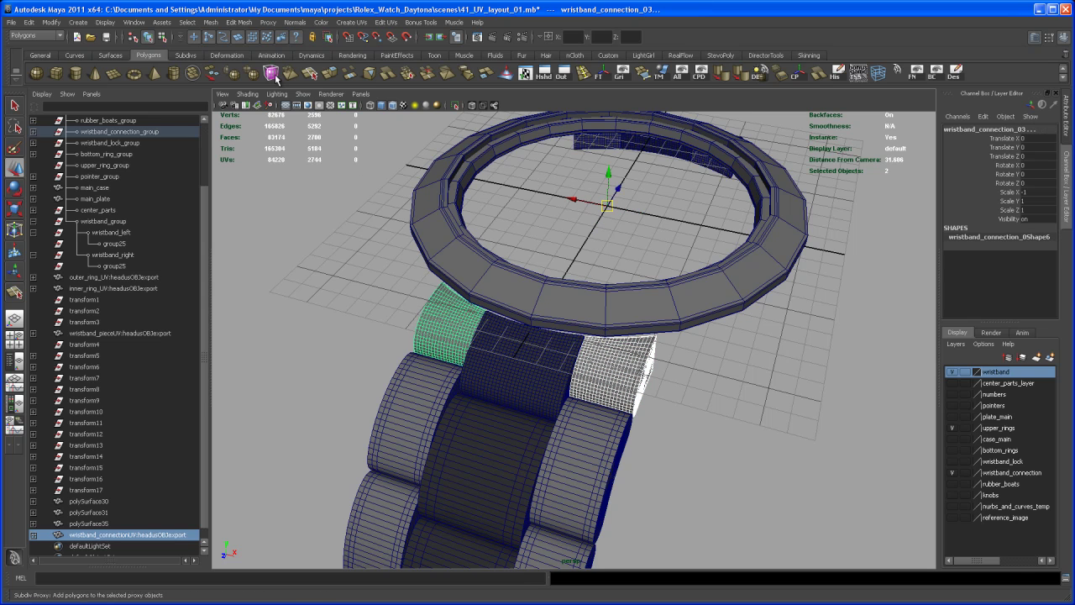
{"action": "left_click", "coordinate": [209, 21]}
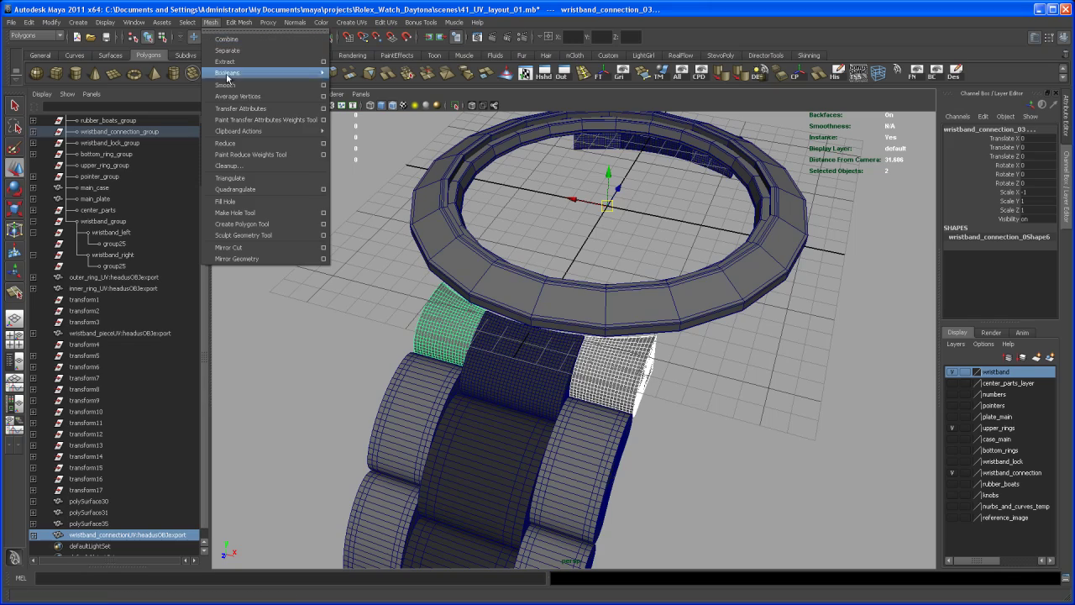
{"action": "left_click", "coordinate": [245, 108]}
Repeat Transfer Attributes from an already mapped connection piece to the one on the opposite side of the case.
{"action": "left_click_drag", "start_coordinate": [652, 242], "coordinate": [682, 360], "text": "alt"}
{"action": "left_click", "coordinate": [682, 360]}
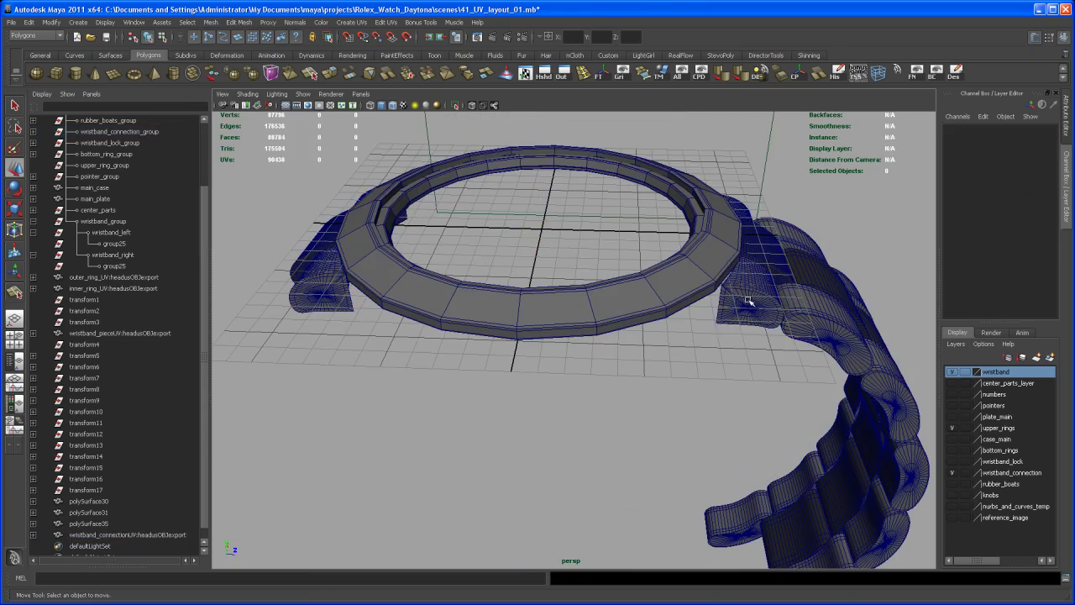
{"action": "left_click", "coordinate": [750, 302]}
{"action": "left_click_drag", "start_coordinate": [750, 302], "coordinate": [737, 369], "text": "alt"}
{"action": "left_click", "coordinate": [422, 398], "text": "shift"}
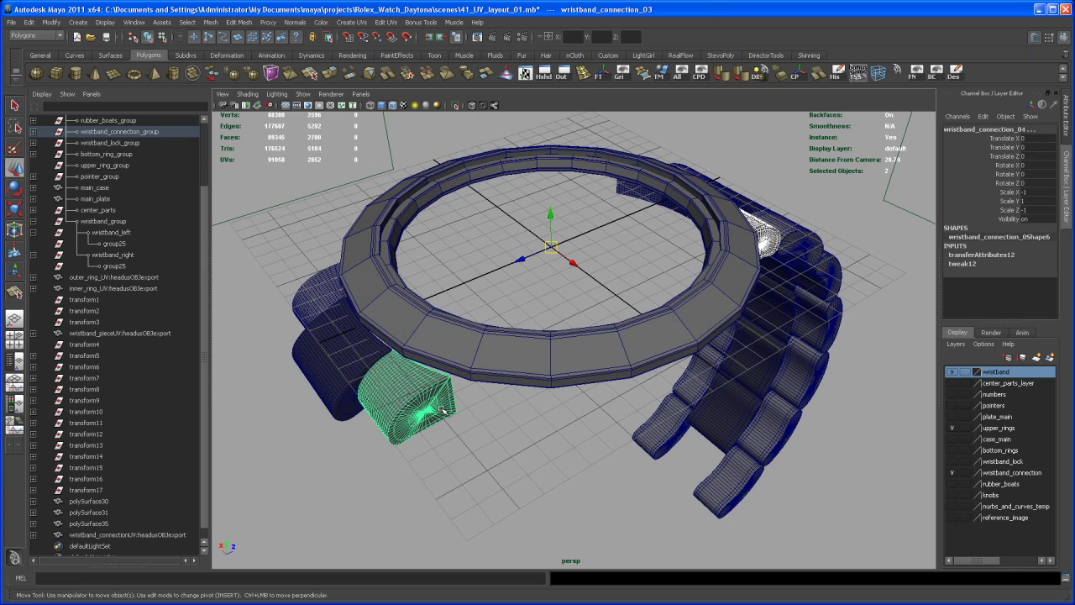
{"action": "left_click_drag", "start_coordinate": [480, 436], "coordinate": [512, 443], "text": "alt"}
{"action": "key", "text": "g"}
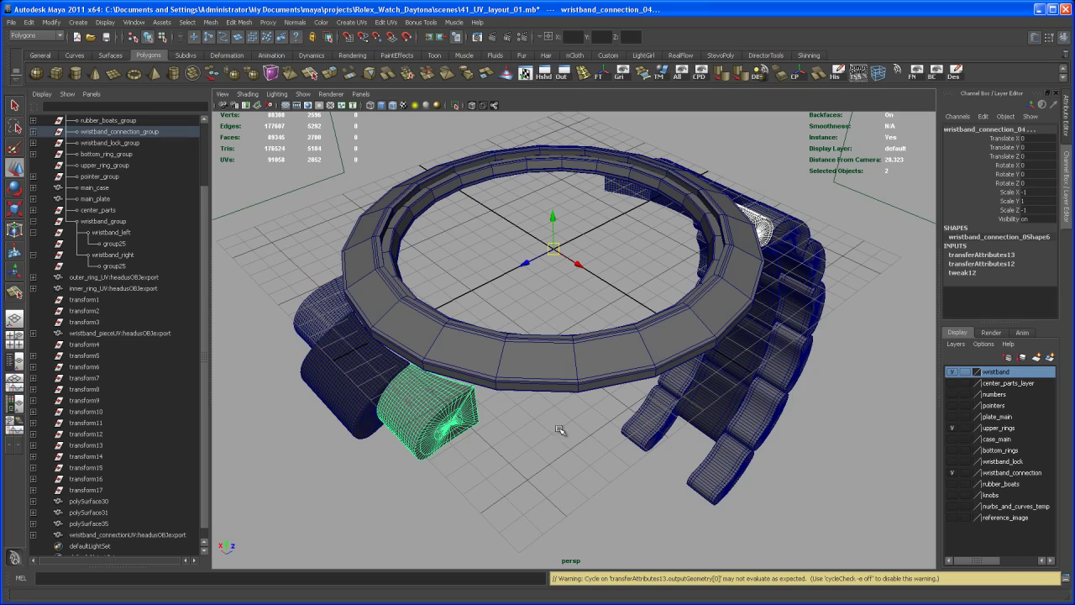
Select wristband_connection_06 and check its UV layout in the UV Texture Editor.
{"action": "left_click_drag", "start_coordinate": [604, 407], "coordinate": [504, 340], "text": "alt"}
{"action": "left_click", "coordinate": [400, 282]}
{"action": "left_click", "coordinate": [412, 307]}
{"action": "left_click", "coordinate": [489, 335]}
{"action": "left_click", "coordinate": [727, 267]}
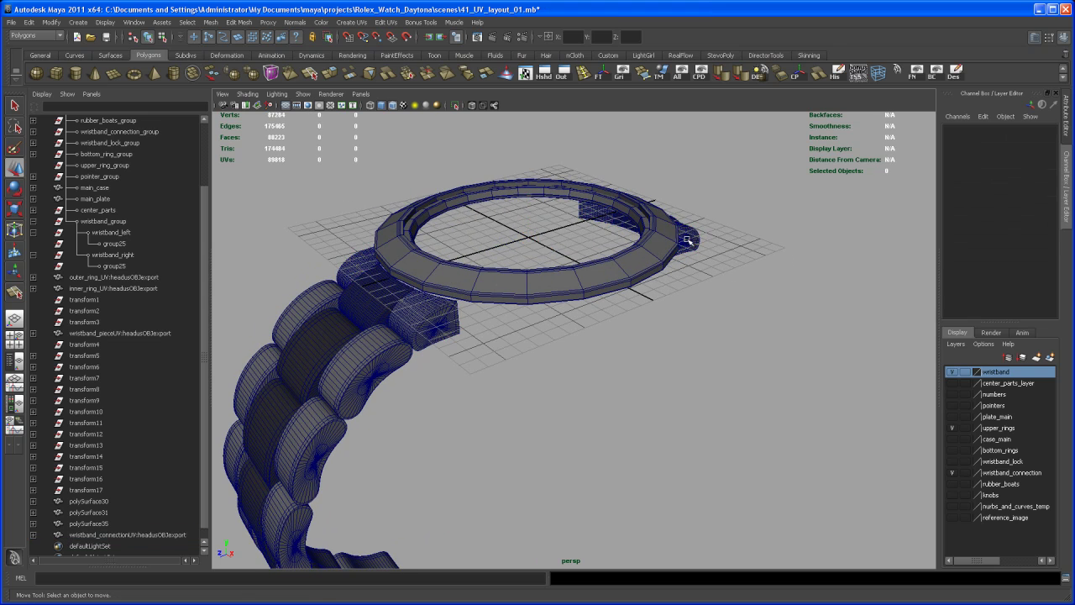
{"action": "left_click", "coordinate": [687, 239]}
{"action": "left_click_drag", "start_coordinate": [700, 267], "coordinate": [697, 280], "text": "alt"}
{"action": "left_click", "coordinate": [386, 22]}
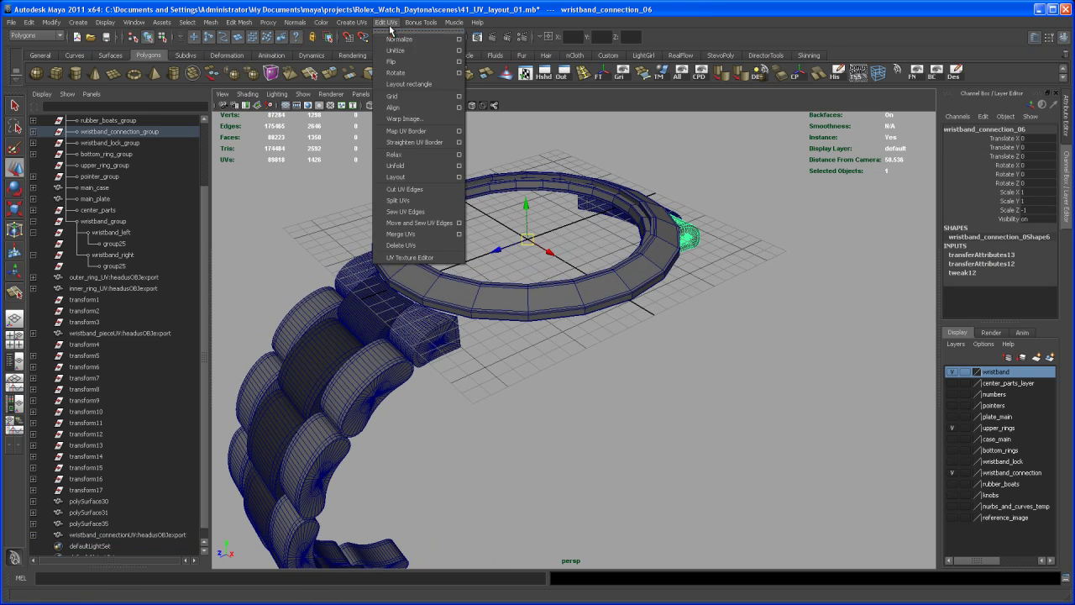
{"action": "left_click", "coordinate": [425, 259]}
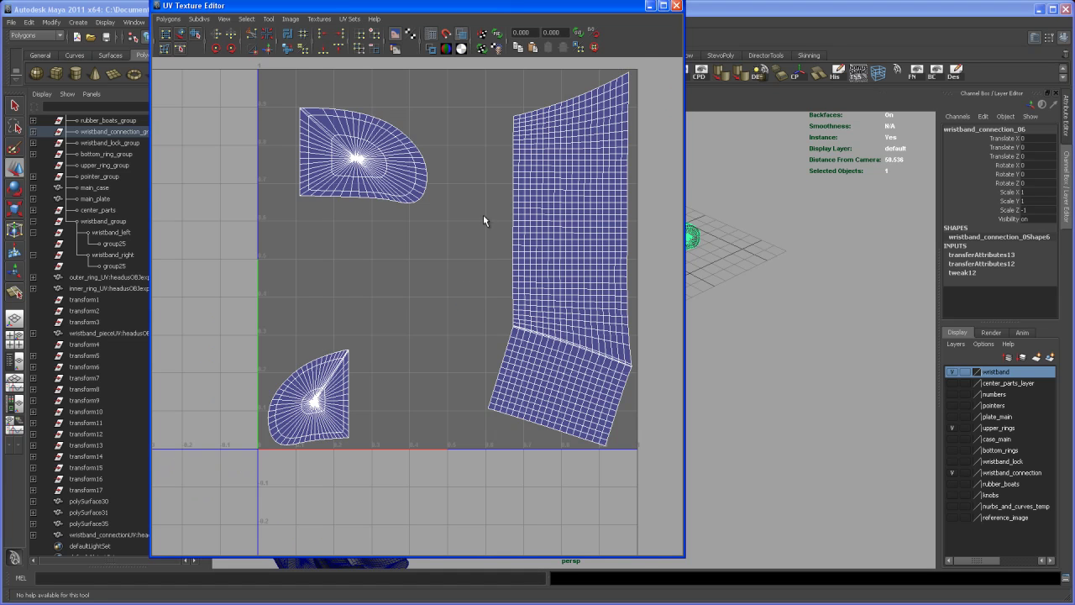
{"action": "left_click", "coordinate": [676, 6]}
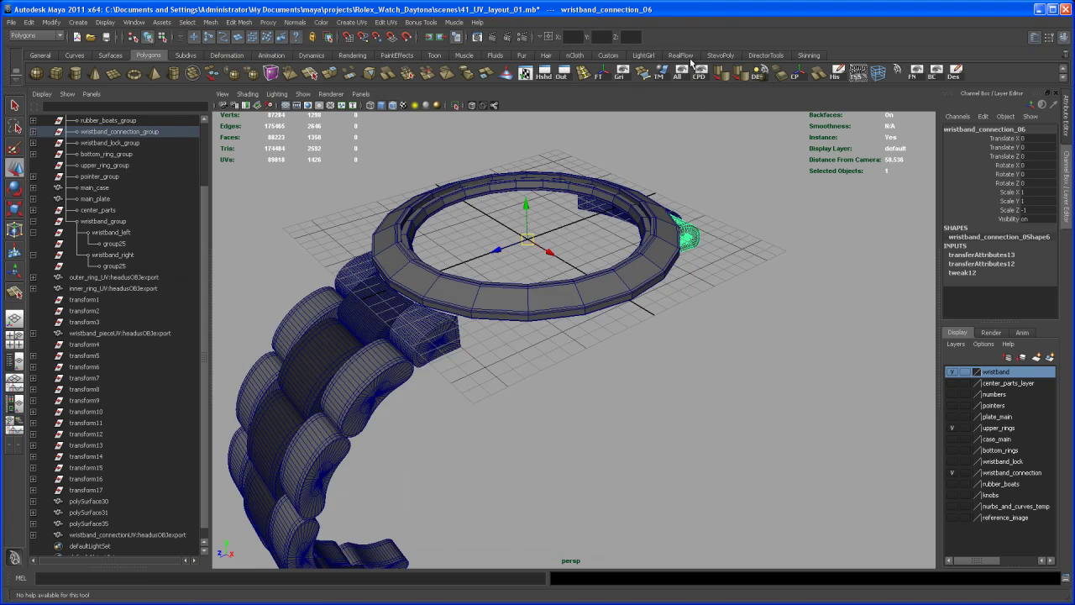
Select wristband_connection_04 and examine its UV shells in the UV Texture Editor.
{"action": "left_click_drag", "start_coordinate": [601, 180], "coordinate": [753, 187], "text": "alt"}
{"action": "left_click", "coordinate": [742, 241]}
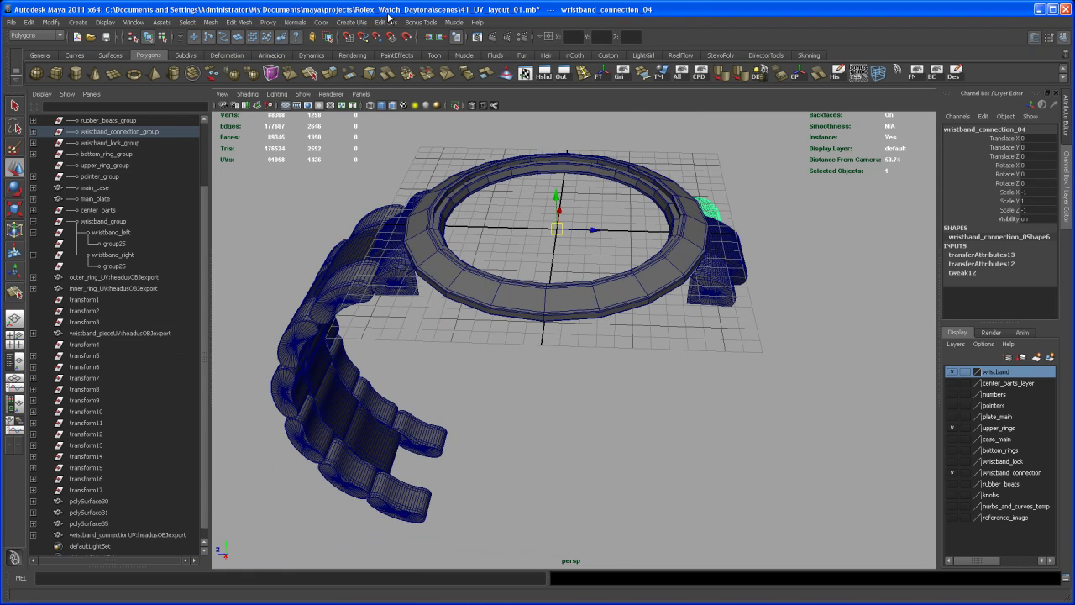
{"action": "left_click_drag", "start_coordinate": [459, 334], "coordinate": [492, 309], "text": "alt"}
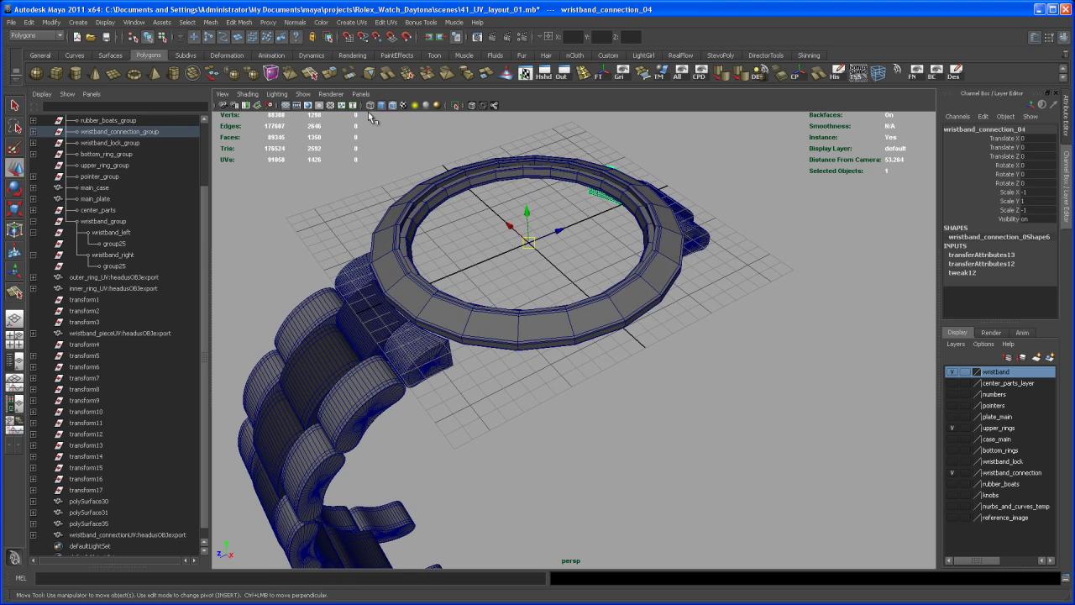
{"action": "left_click", "coordinate": [386, 22]}
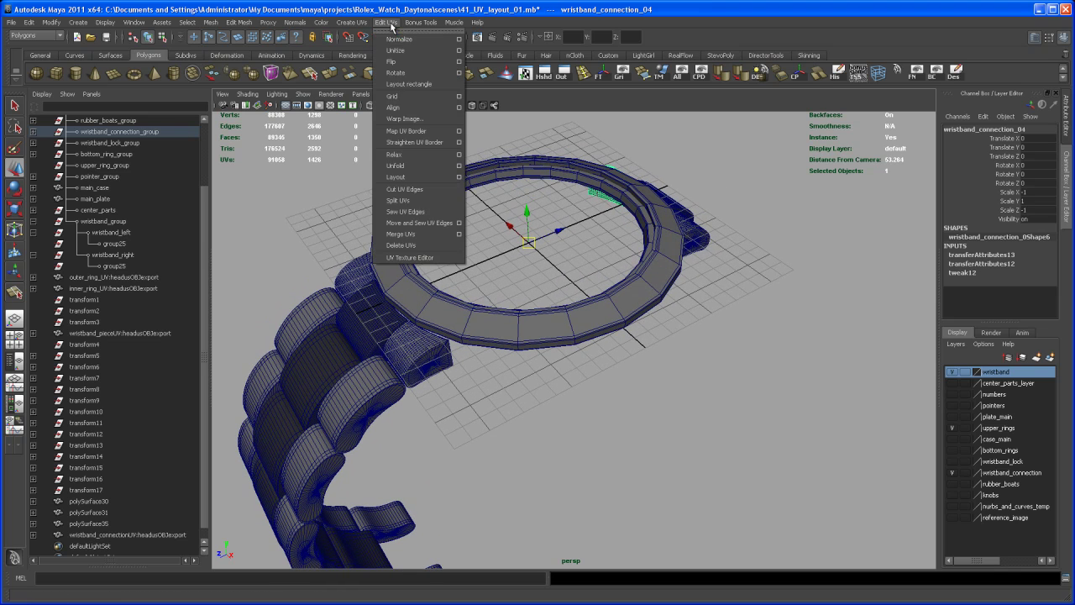
{"action": "left_click", "coordinate": [422, 257]}
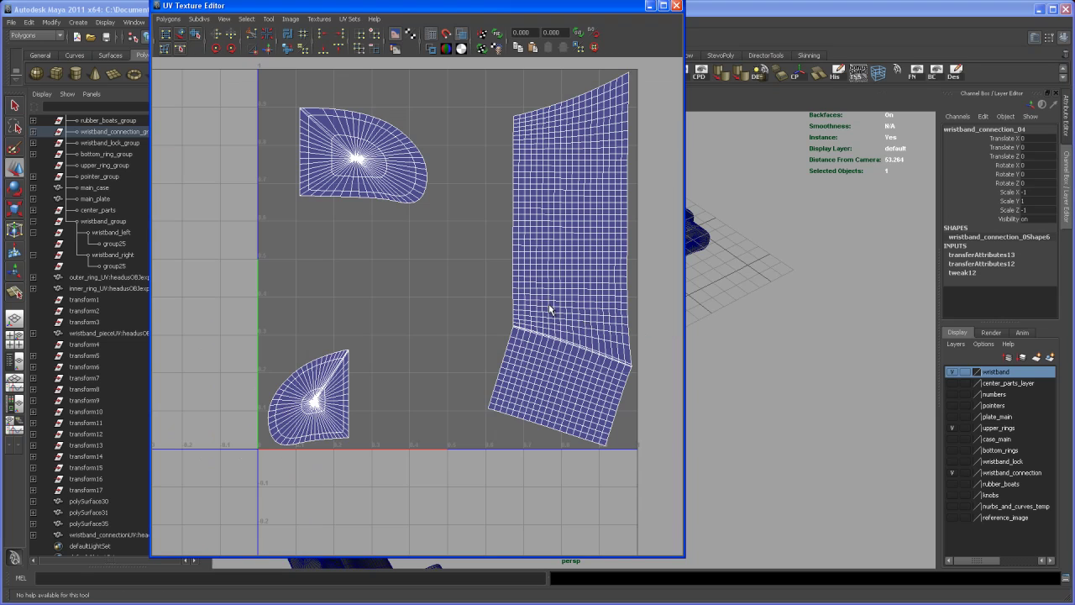
{"action": "left_click", "coordinate": [674, 5]}
Inspect the outer connection pieces on both sides of the case by selecting them one at a time.
{"action": "left_click_drag", "start_coordinate": [726, 258], "coordinate": [634, 365], "text": "alt"}
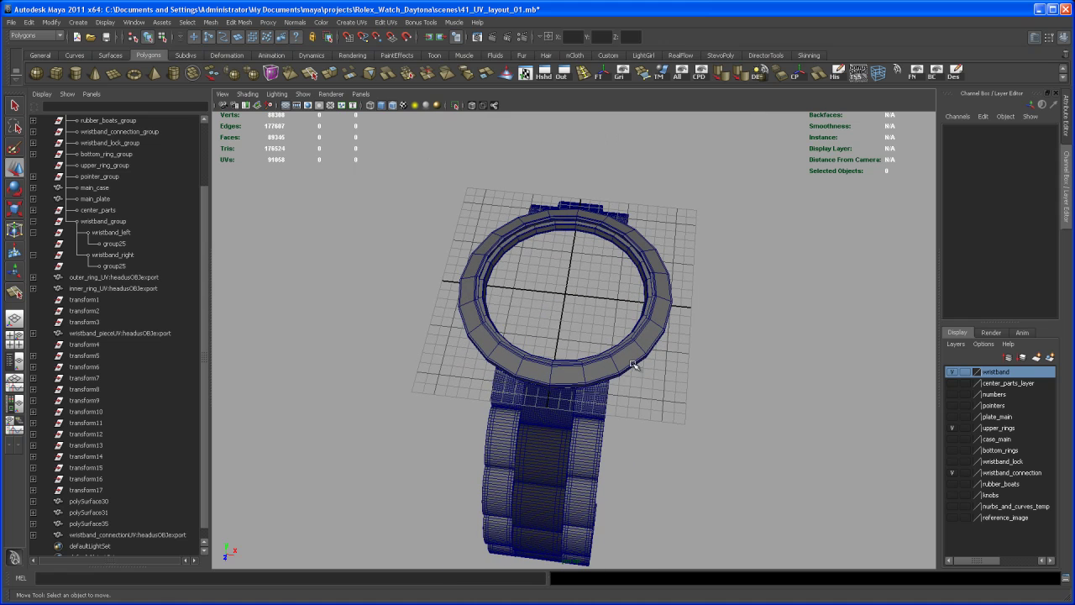
{"action": "left_click", "coordinate": [600, 398]}
{"action": "left_click", "coordinate": [504, 389]}
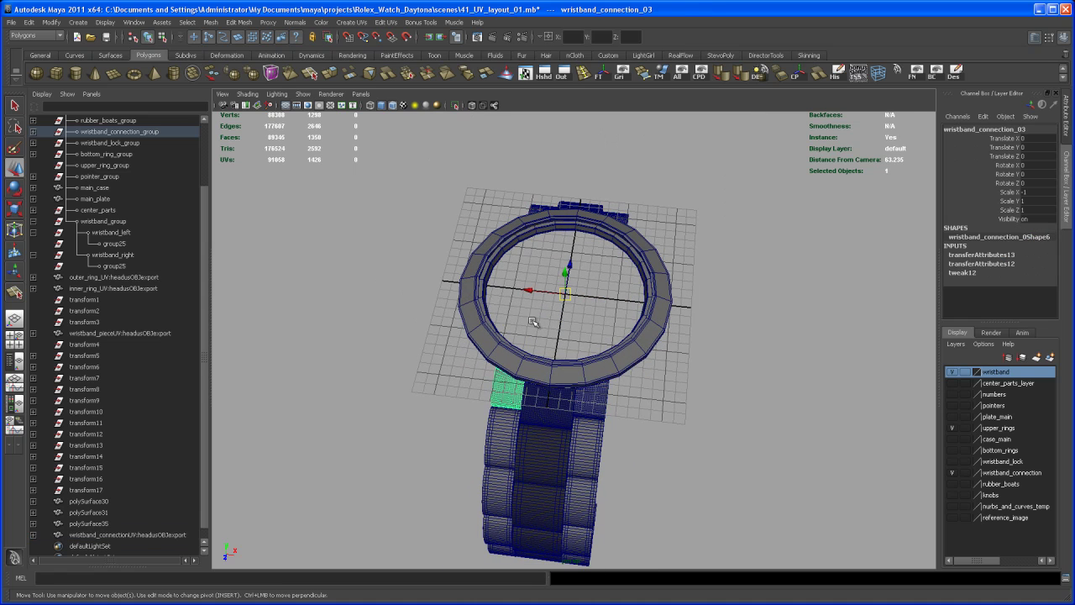
{"action": "left_click_drag", "start_coordinate": [711, 252], "coordinate": [670, 255], "text": "alt"}
{"action": "left_click", "coordinate": [693, 290]}
{"action": "left_click_drag", "start_coordinate": [693, 290], "coordinate": [675, 342], "text": "alt"}
{"action": "left_click", "coordinate": [686, 257]}
{"action": "right_click_drag", "start_coordinate": [675, 343], "coordinate": [629, 285], "text": "alt"}
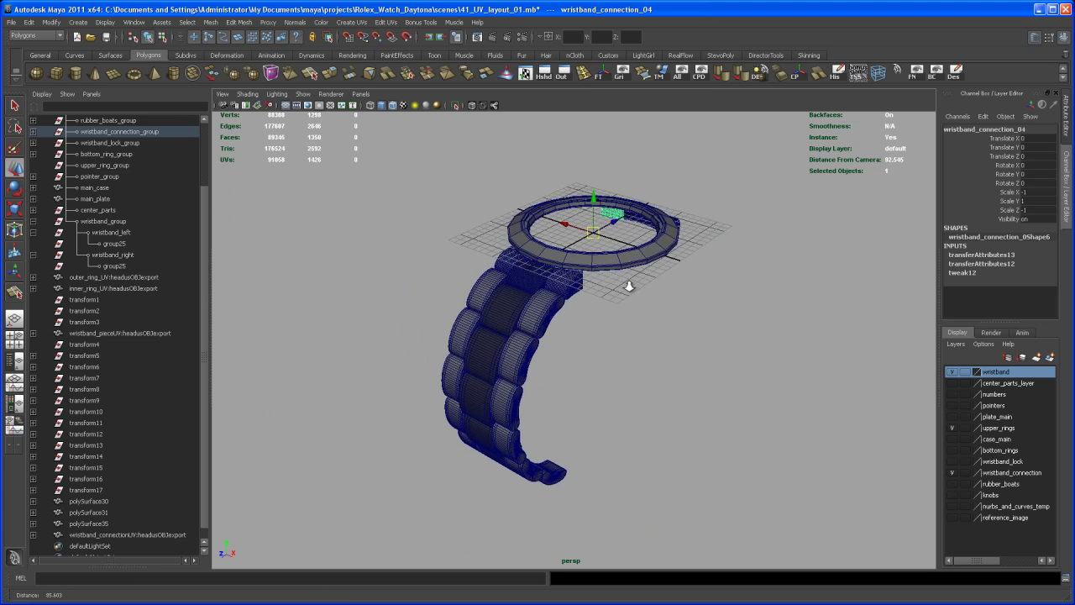
Select the outer and inner rings of the watch and display them with smoothness 3, leaving them deselected.
{"action": "left_click_drag", "start_coordinate": [629, 285], "coordinate": [616, 304], "text": "alt"}
{"action": "left_click", "coordinate": [616, 279]}
{"action": "middle_click_drag", "start_coordinate": [619, 302], "coordinate": [621, 306], "text": "alt"}
{"action": "left_click_drag", "start_coordinate": [621, 306], "coordinate": [607, 364], "text": "alt"}
{"action": "right_click_drag", "start_coordinate": [607, 365], "coordinate": [595, 431], "text": "alt"}
{"action": "middle_click_drag", "start_coordinate": [595, 432], "coordinate": [595, 367], "text": "alt"}
{"action": "right_click_drag", "start_coordinate": [596, 368], "coordinate": [600, 371], "text": "alt"}
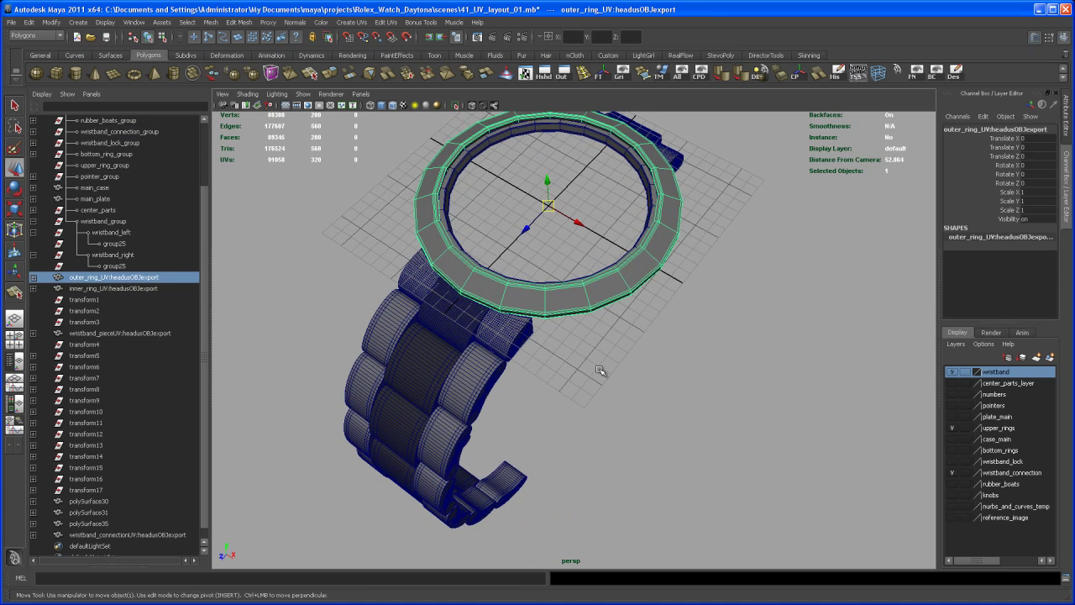
{"action": "key", "text": "q"}
{"action": "left_click", "coordinate": [612, 352]}
{"action": "left_click_drag", "start_coordinate": [571, 267], "coordinate": [624, 348]}
{"action": "key", "text": "3"}
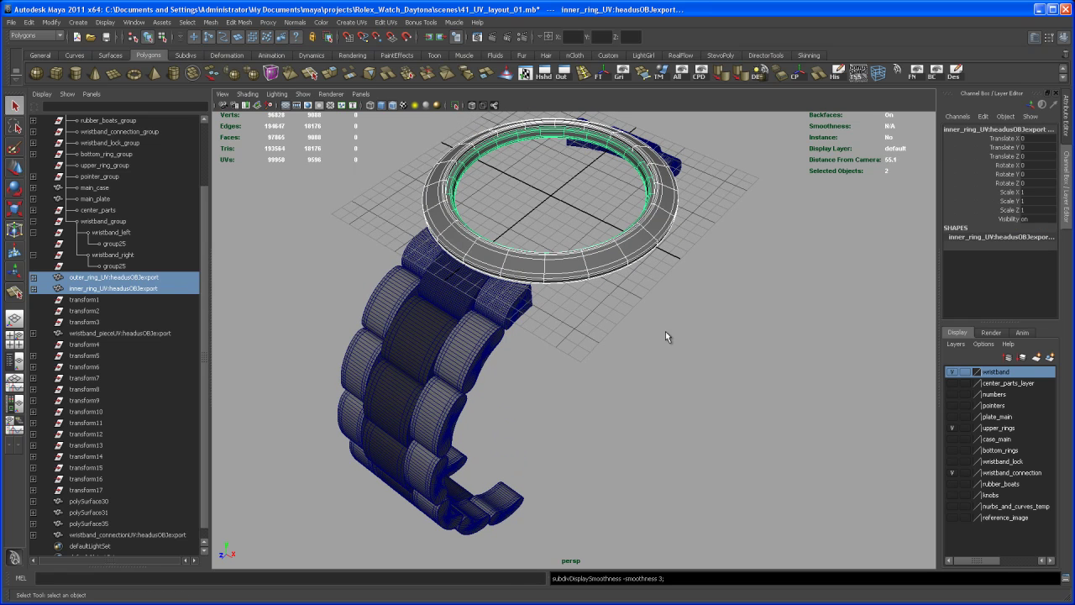
{"action": "left_click", "coordinate": [675, 340]}
{"action": "right_click_drag", "start_coordinate": [676, 339], "coordinate": [628, 341], "text": "alt"}
{"action": "left_click_drag", "start_coordinate": [628, 341], "coordinate": [621, 349], "text": "alt"}
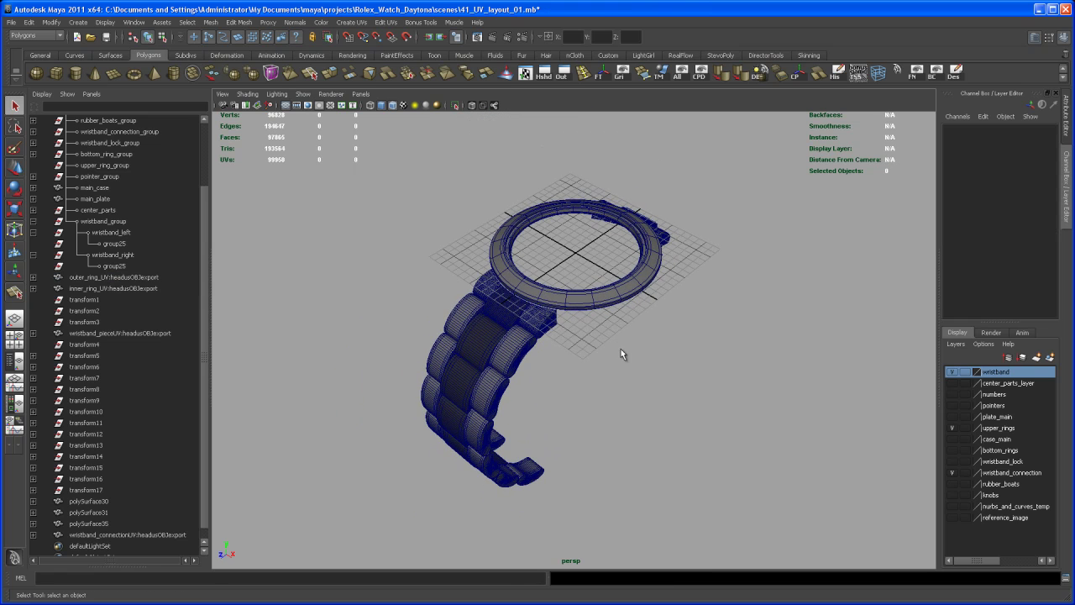
Show the layers for the center parts, numbers, pointers, main plate, case, bottom rings, wristband lock, rubber boats and knobs.
{"action": "left_click", "coordinate": [951, 383]}
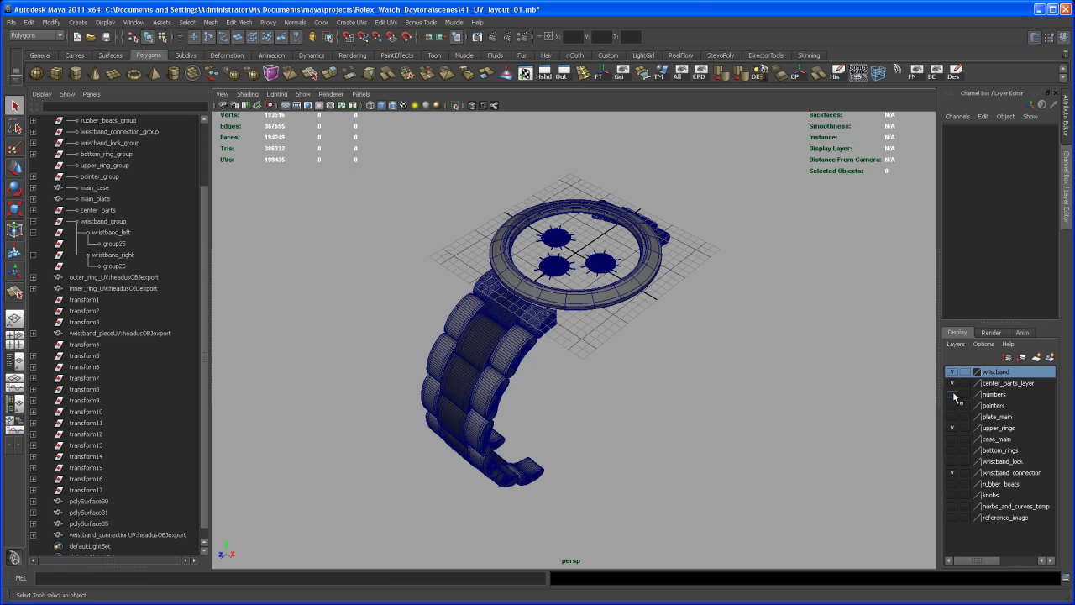
{"action": "left_click", "coordinate": [951, 393]}
{"action": "left_click", "coordinate": [951, 405]}
{"action": "left_click", "coordinate": [952, 416]}
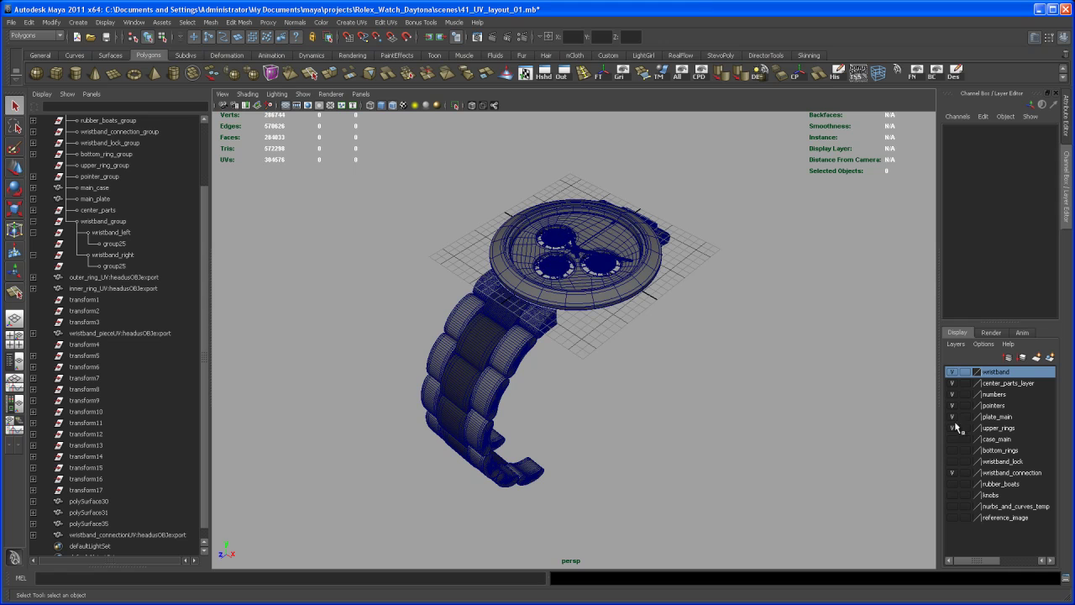
{"action": "left_click", "coordinate": [951, 439]}
{"action": "left_click", "coordinate": [951, 451]}
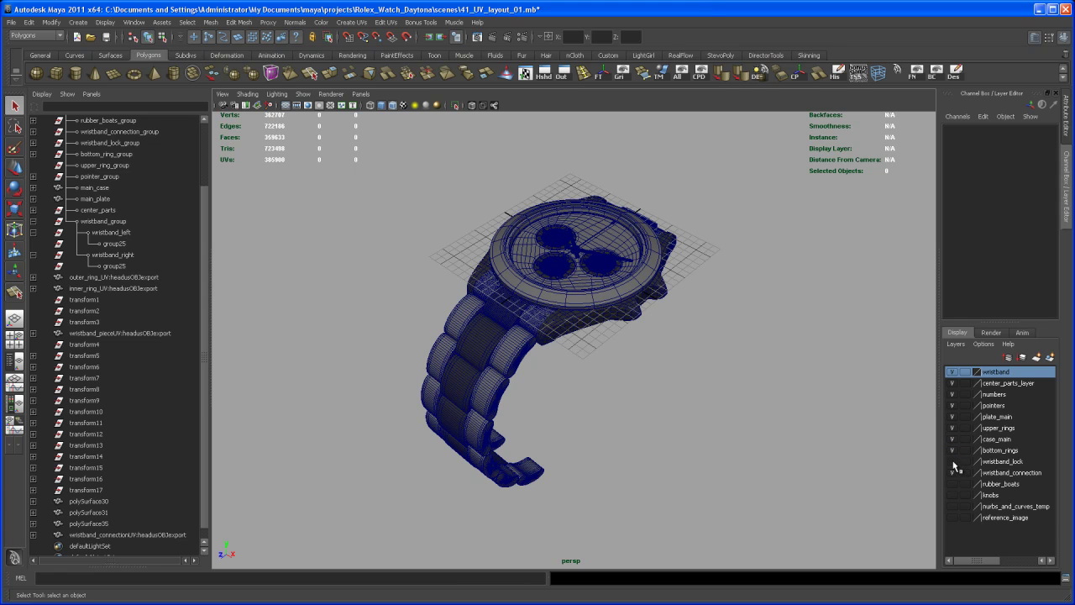
{"action": "left_click", "coordinate": [951, 472]}
{"action": "left_click", "coordinate": [951, 484]}
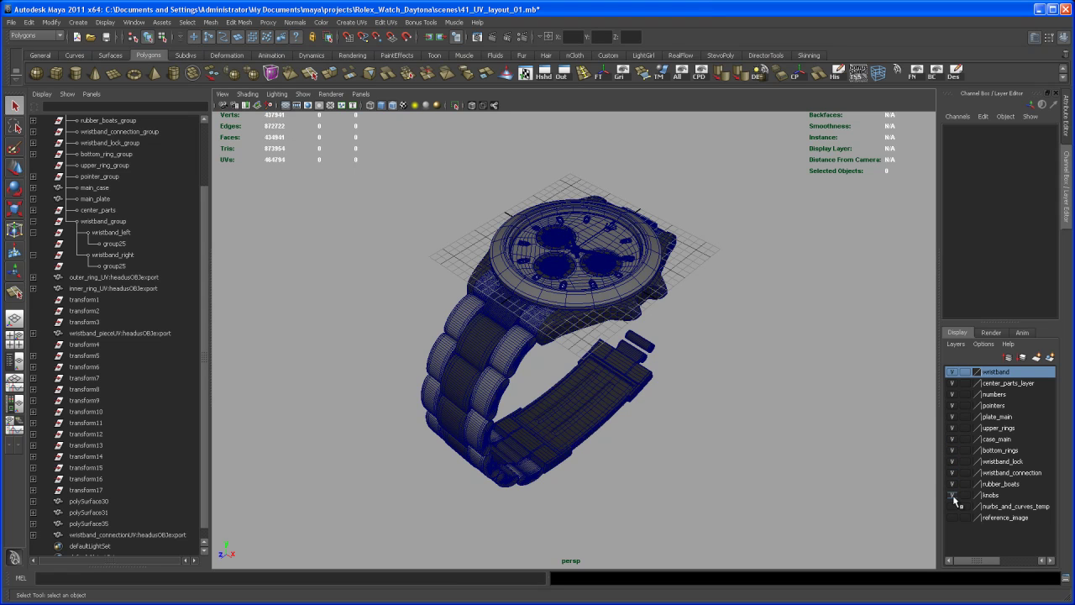
{"action": "left_click", "coordinate": [952, 494]}
Select all the link pieces of the wristband between the case and the lock, and group them.
{"action": "left_click_drag", "start_coordinate": [718, 409], "coordinate": [684, 424], "text": "alt"}
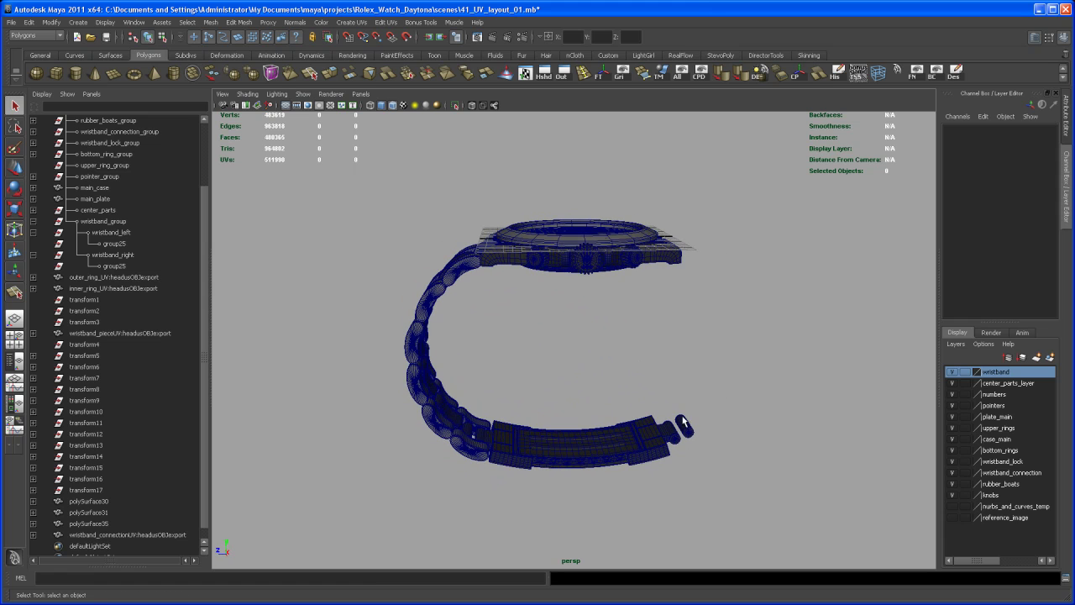
{"action": "mouse_move", "coordinate": [704, 336]}
{"action": "left_mouse_down", "text": "alt"}
{"action": "mouse_move", "coordinate": [696, 384]}
{"action": "mouse_move", "coordinate": [684, 391]}
{"action": "mouse_move", "coordinate": [739, 411]}
{"action": "mouse_move", "coordinate": [722, 376]}
{"action": "mouse_move", "coordinate": [648, 347]}
{"action": "mouse_move", "coordinate": [691, 360]}
{"action": "mouse_move", "coordinate": [672, 357]}
{"action": "mouse_move", "coordinate": [663, 372]}
{"action": "mouse_move", "coordinate": [694, 413]}
{"action": "mouse_move", "coordinate": [713, 340]}
{"action": "left_mouse_up", "text": "alt"}
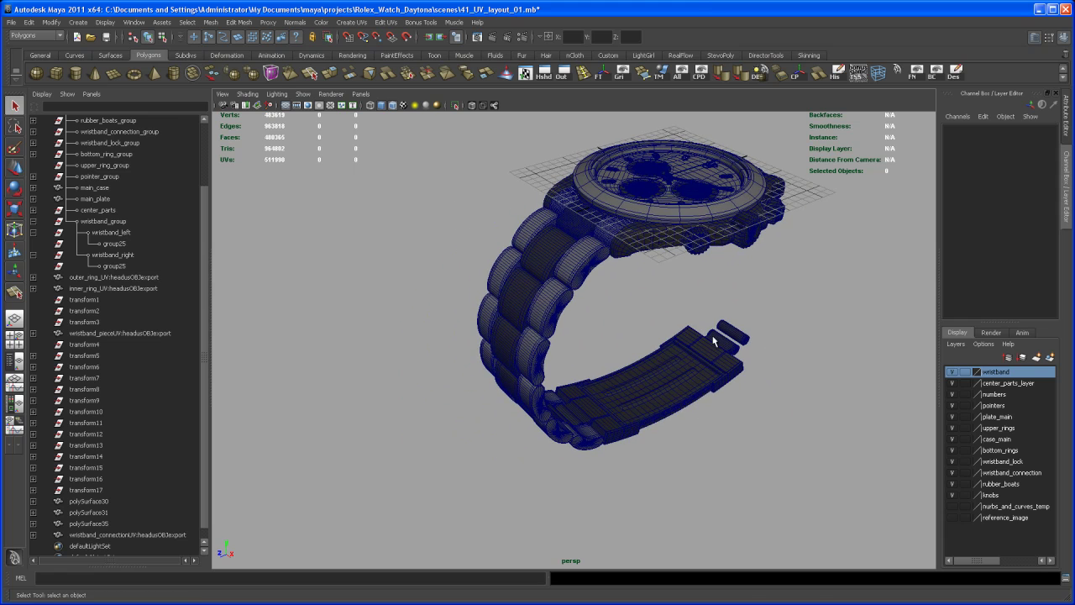
{"action": "left_click_drag", "start_coordinate": [755, 294], "coordinate": [504, 252], "text": "alt"}
{"action": "left_click", "coordinate": [594, 265]}
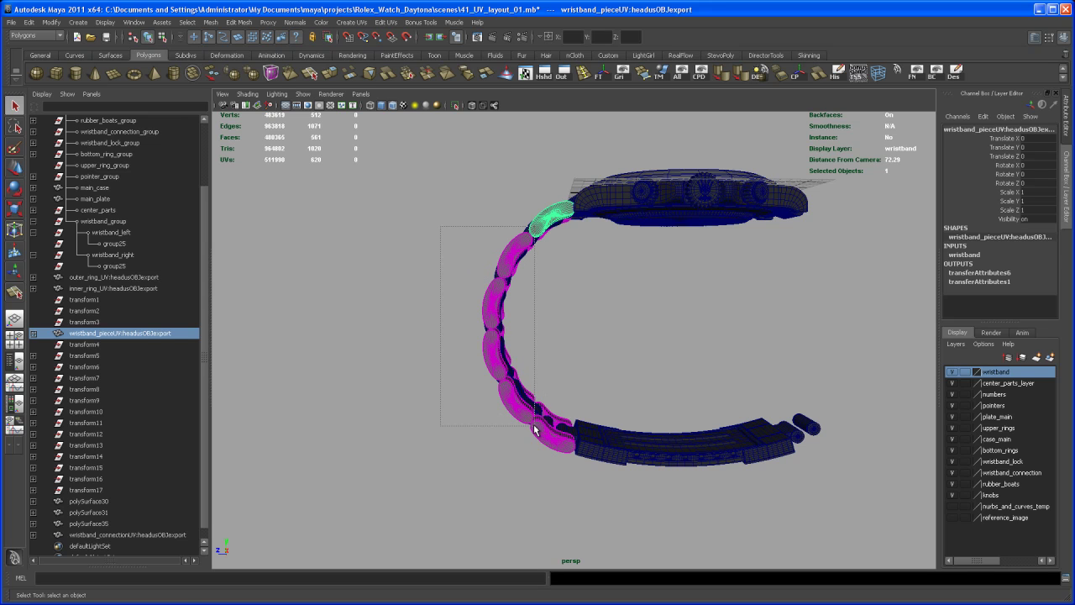
{"action": "left_click_drag", "start_coordinate": [534, 429], "coordinate": [602, 369]}
{"action": "middle_click_drag", "start_coordinate": [602, 369], "coordinate": [603, 353], "text": "alt"}
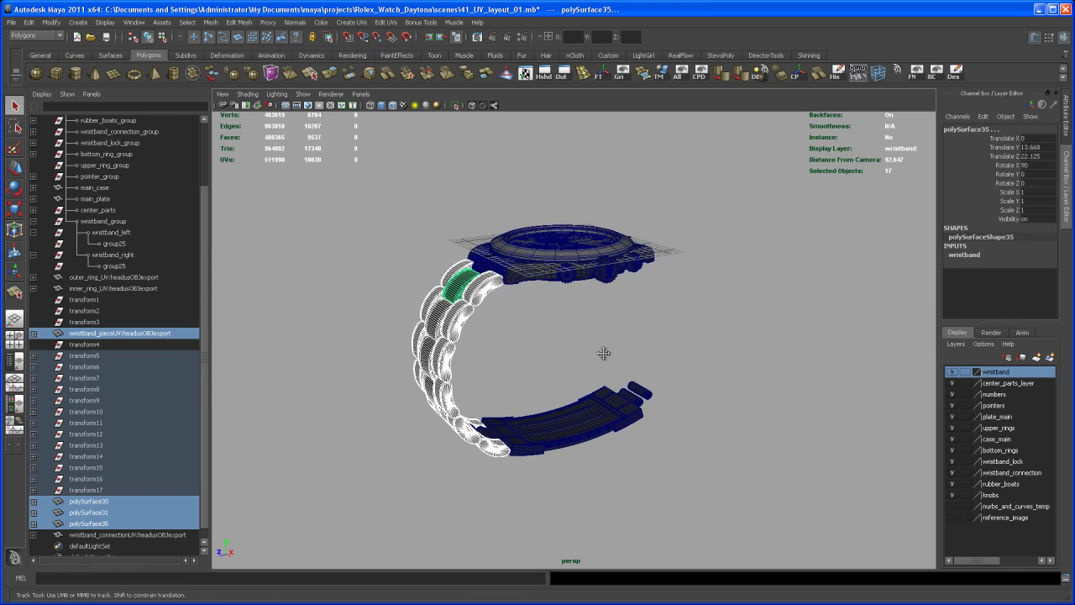
{"action": "mouse_move", "coordinate": [602, 352]}
{"action": "left_mouse_down", "text": "alt"}
{"action": "mouse_move", "coordinate": [458, 334]}
{"action": "mouse_move", "coordinate": [599, 338]}
{"action": "mouse_move", "coordinate": [552, 338]}
{"action": "mouse_move", "coordinate": [597, 388]}
{"action": "mouse_move", "coordinate": [560, 345]}
{"action": "mouse_move", "coordinate": [611, 369]}
{"action": "left_mouse_up", "text": "alt"}
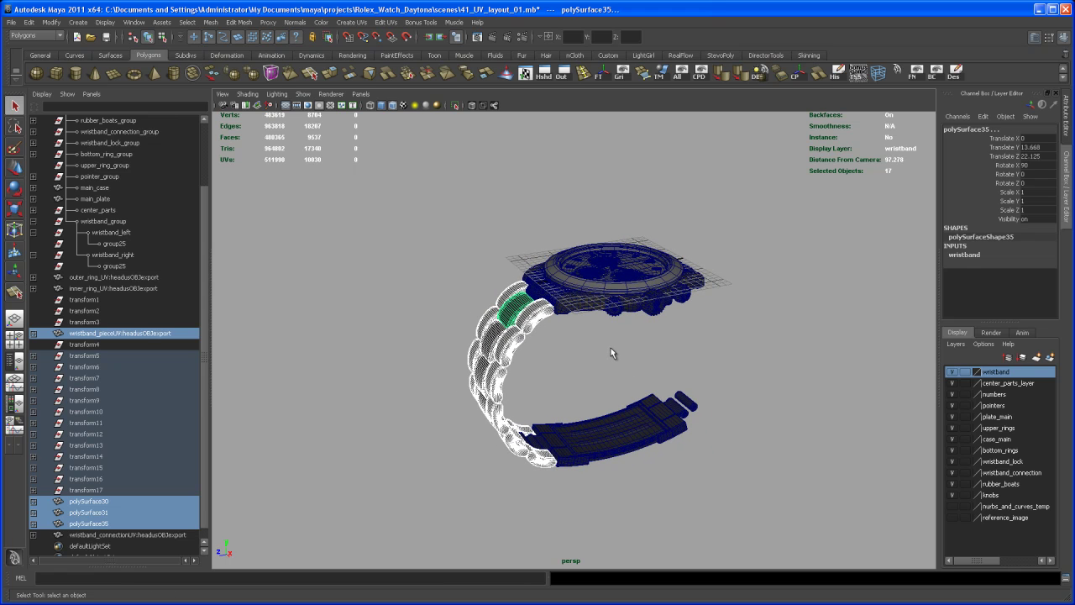
{"action": "key", "text": "ctrl+g"}
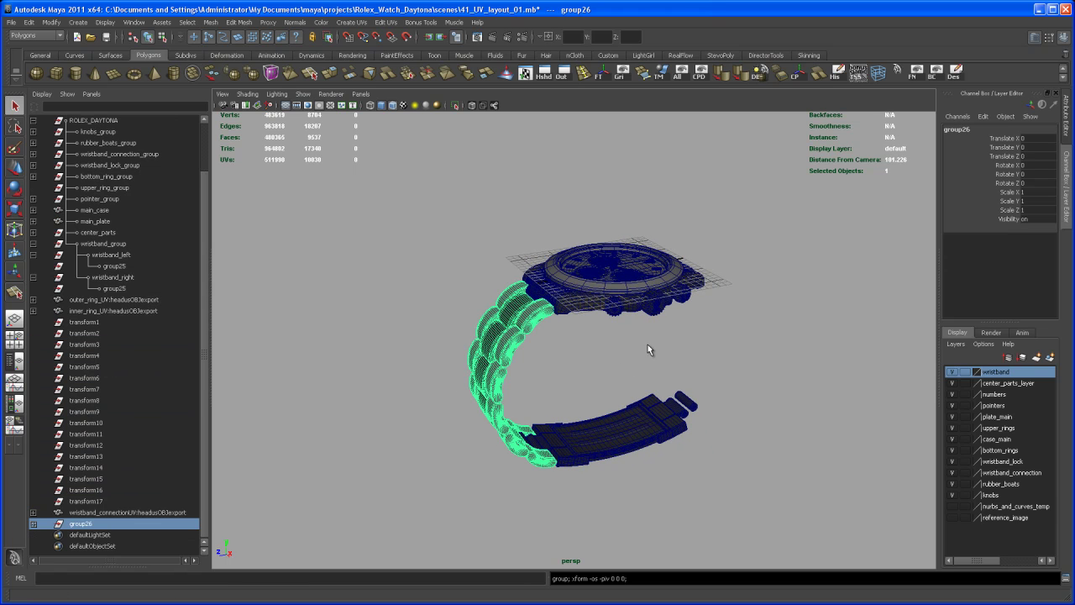
Duplicate the grouped wristband links and mirror the copy to the opposite side of the watch with Scale Z -1.
{"action": "key", "text": "w"}
{"action": "left_click_drag", "start_coordinate": [674, 351], "coordinate": [689, 360], "text": "alt"}
{"action": "right_click_drag", "start_coordinate": [598, 340], "coordinate": [652, 392], "text": "alt"}
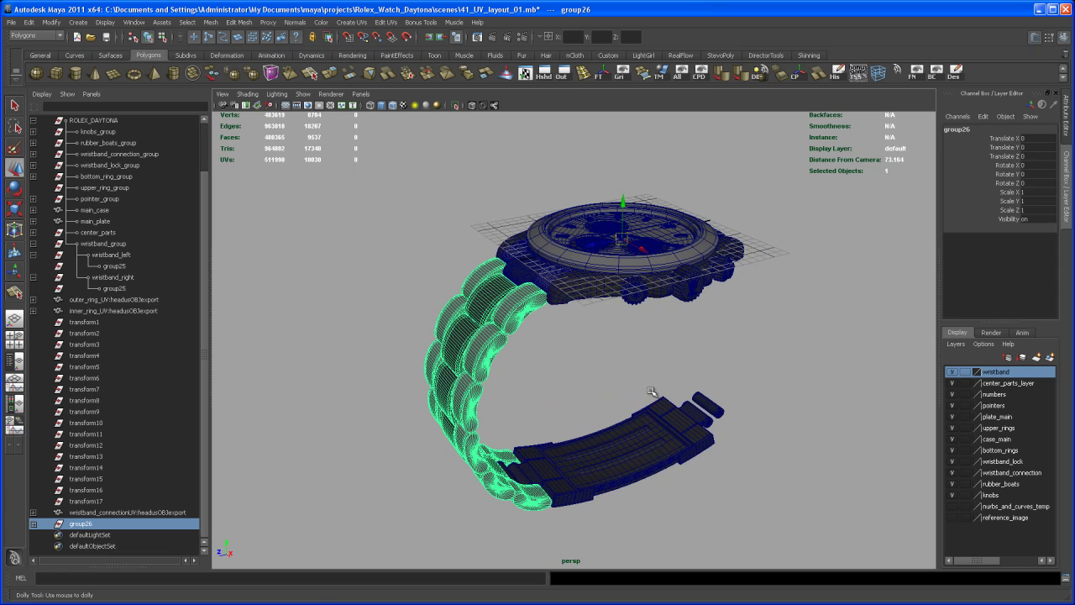
{"action": "middle_click_drag", "start_coordinate": [630, 363], "coordinate": [605, 366], "text": "alt"}
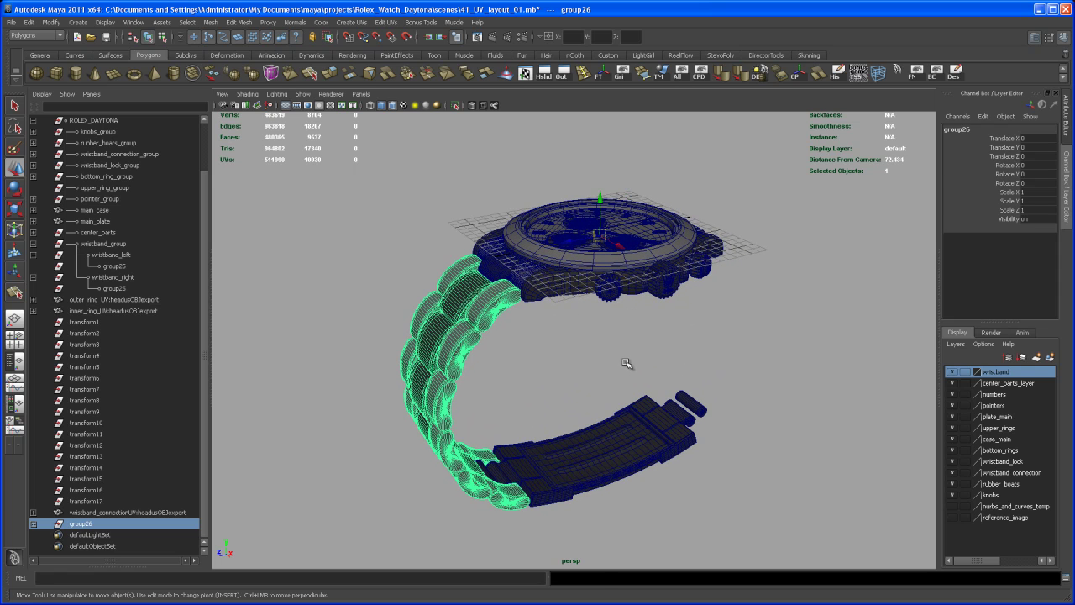
{"action": "key", "text": "ctrl+d"}
{"action": "key", "text": "r"}
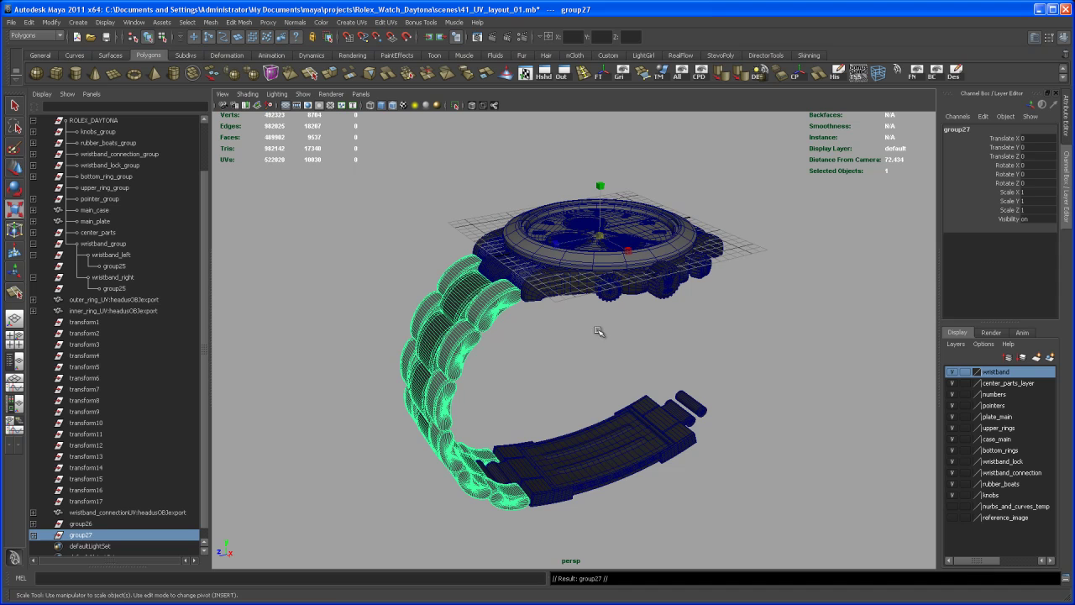
{"action": "left_click_drag", "start_coordinate": [559, 244], "coordinate": [680, 220]}
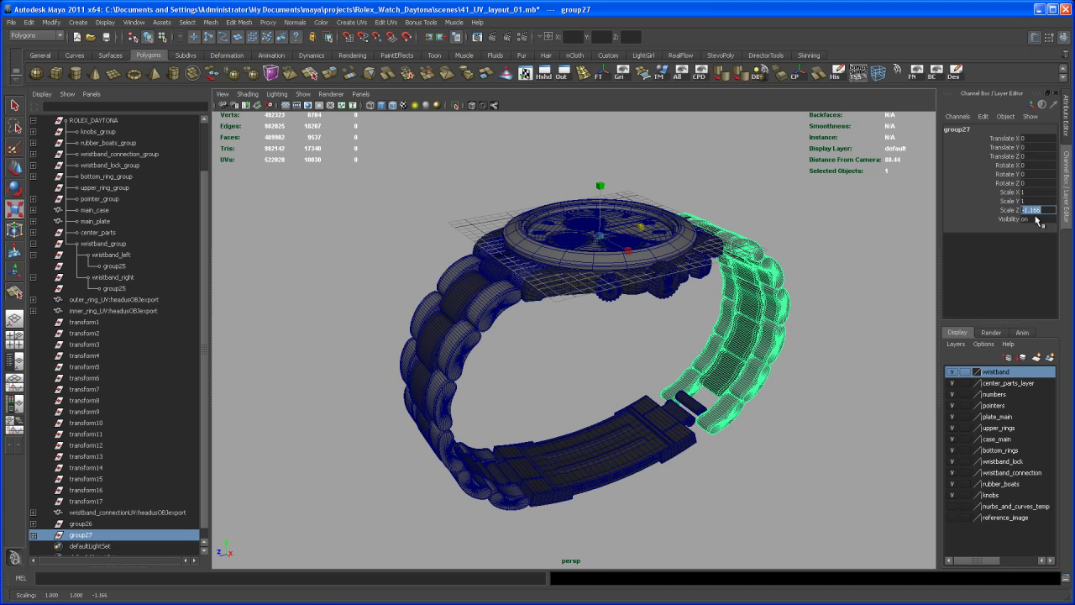
{"action": "key", "text": "Return"}
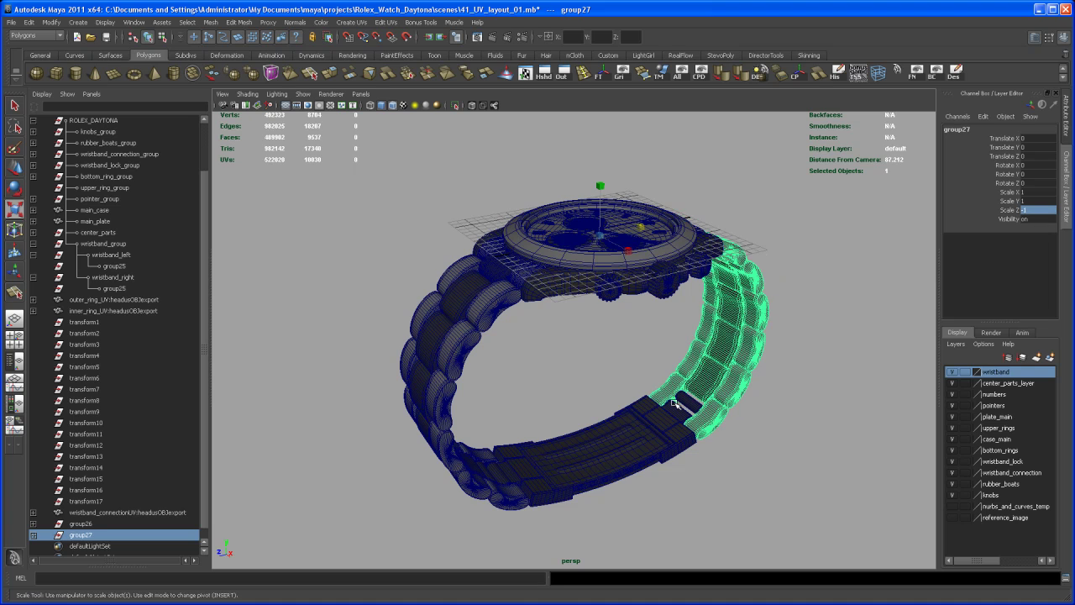
Deselect the mirrored links, select the watch's main plate and examine the assembled case and wristband from several angles.
{"action": "left_click_drag", "start_coordinate": [676, 404], "coordinate": [613, 408], "text": "alt"}
{"action": "left_click", "coordinate": [667, 523]}
{"action": "left_click_drag", "start_coordinate": [667, 523], "coordinate": [671, 460], "text": "alt"}
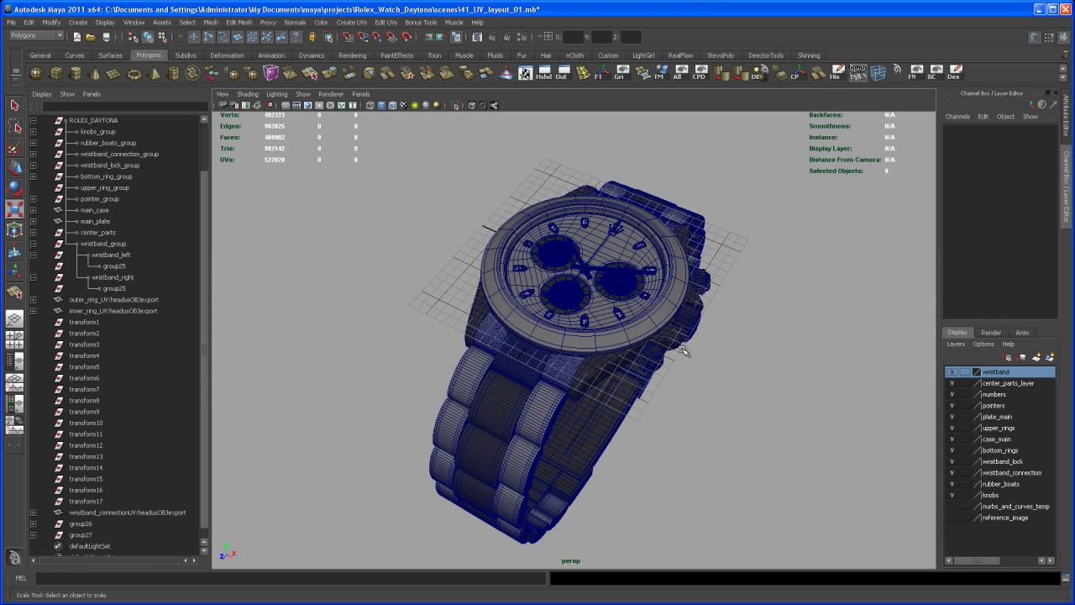
{"action": "left_click", "coordinate": [622, 251]}
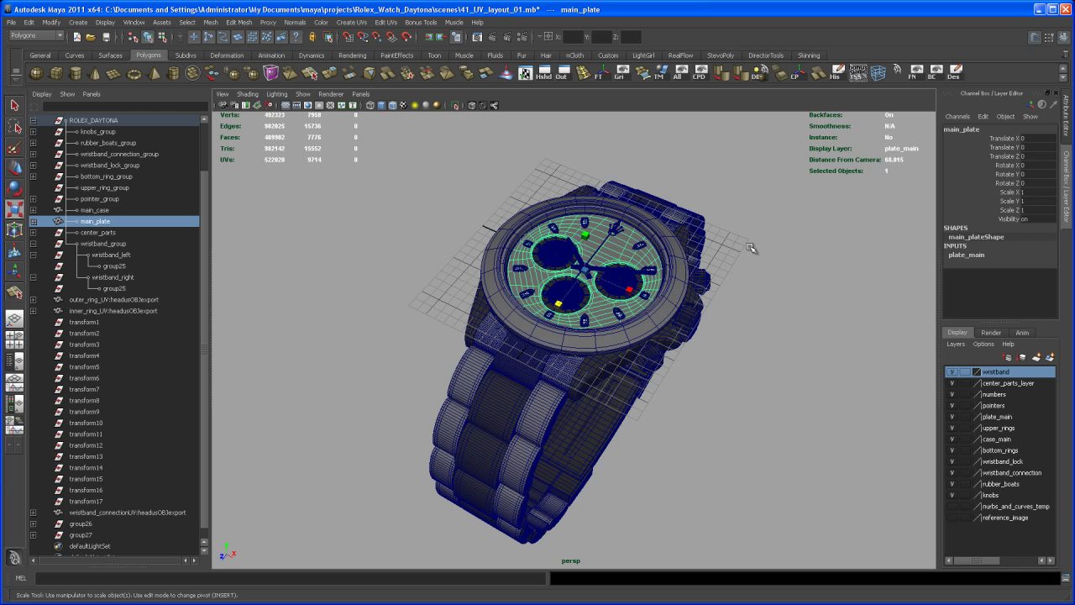
{"action": "left_click_drag", "start_coordinate": [681, 393], "coordinate": [629, 362], "text": "alt"}
{"action": "middle_click_drag", "start_coordinate": [629, 362], "coordinate": [622, 360], "text": "alt"}
{"action": "right_click_drag", "start_coordinate": [622, 361], "coordinate": [619, 367], "text": "alt"}
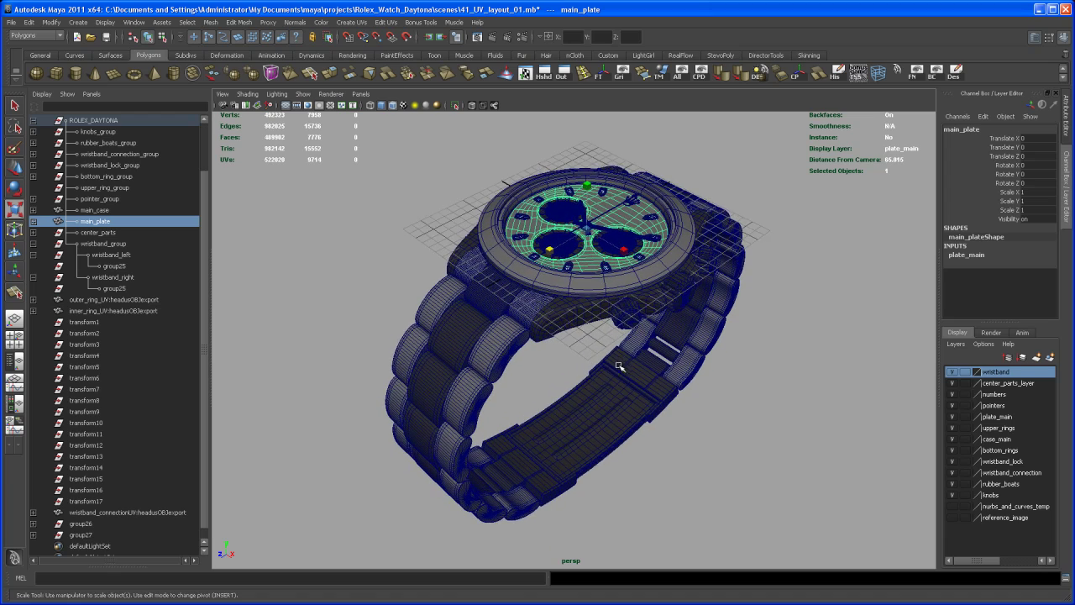
{"action": "middle_click_drag", "start_coordinate": [618, 370], "coordinate": [618, 367], "text": "alt"}
{"action": "right_click_drag", "start_coordinate": [617, 367], "coordinate": [618, 374], "text": "alt"}
{"action": "left_click_drag", "start_coordinate": [628, 377], "coordinate": [618, 369], "text": "alt"}
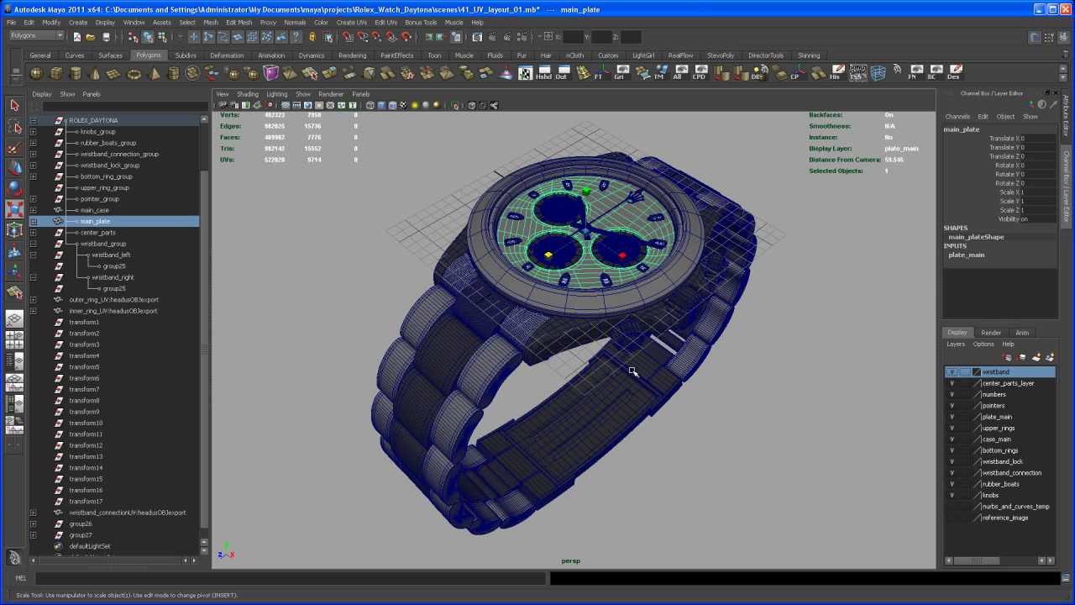